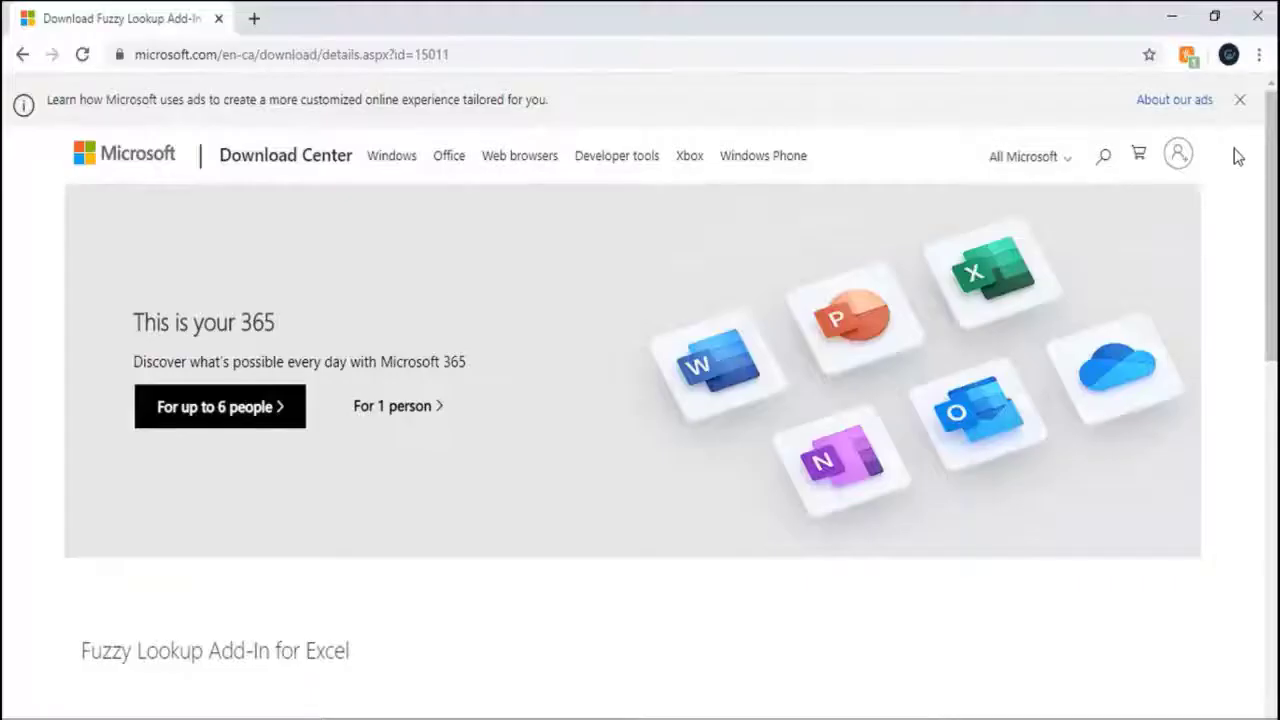
scroll(640, 400, "down", 1)
scroll(640, 400, "down", 3)
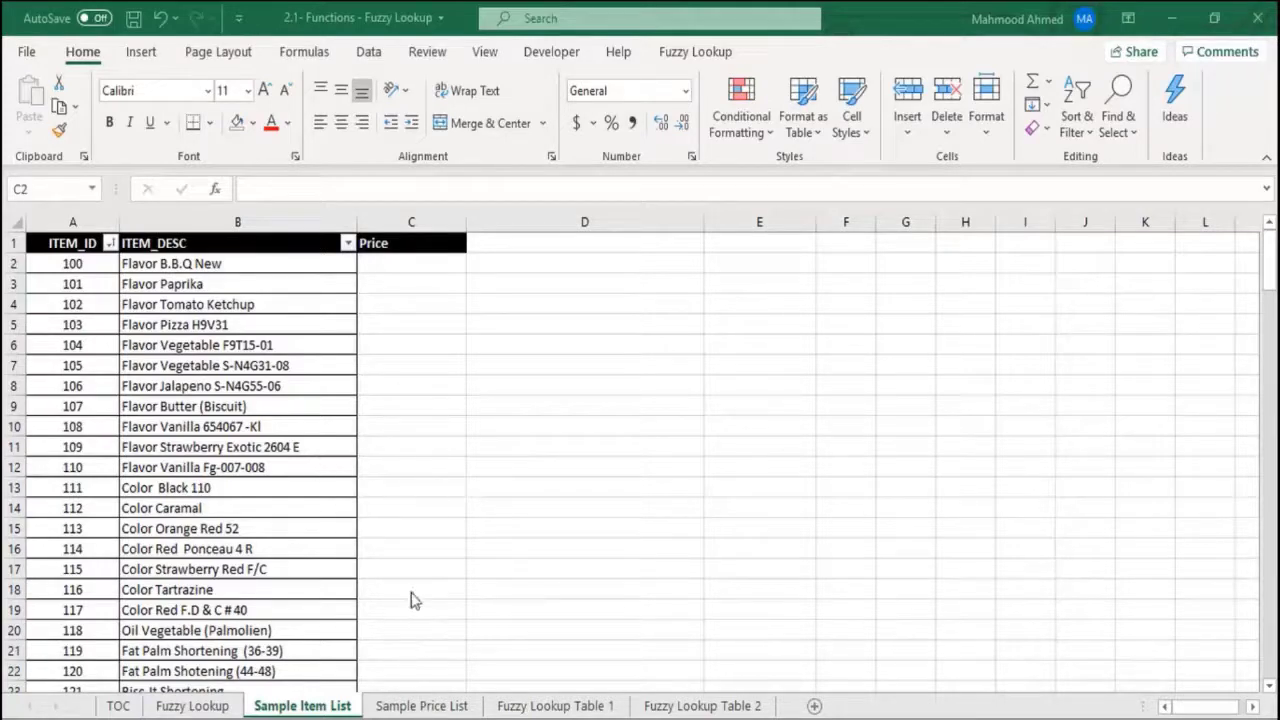
Enter =VLOOKUP(B2,'Sample Price List'!A:B,2,0) in cell C2 of the Sample Item List sheet
left_click(421, 706)
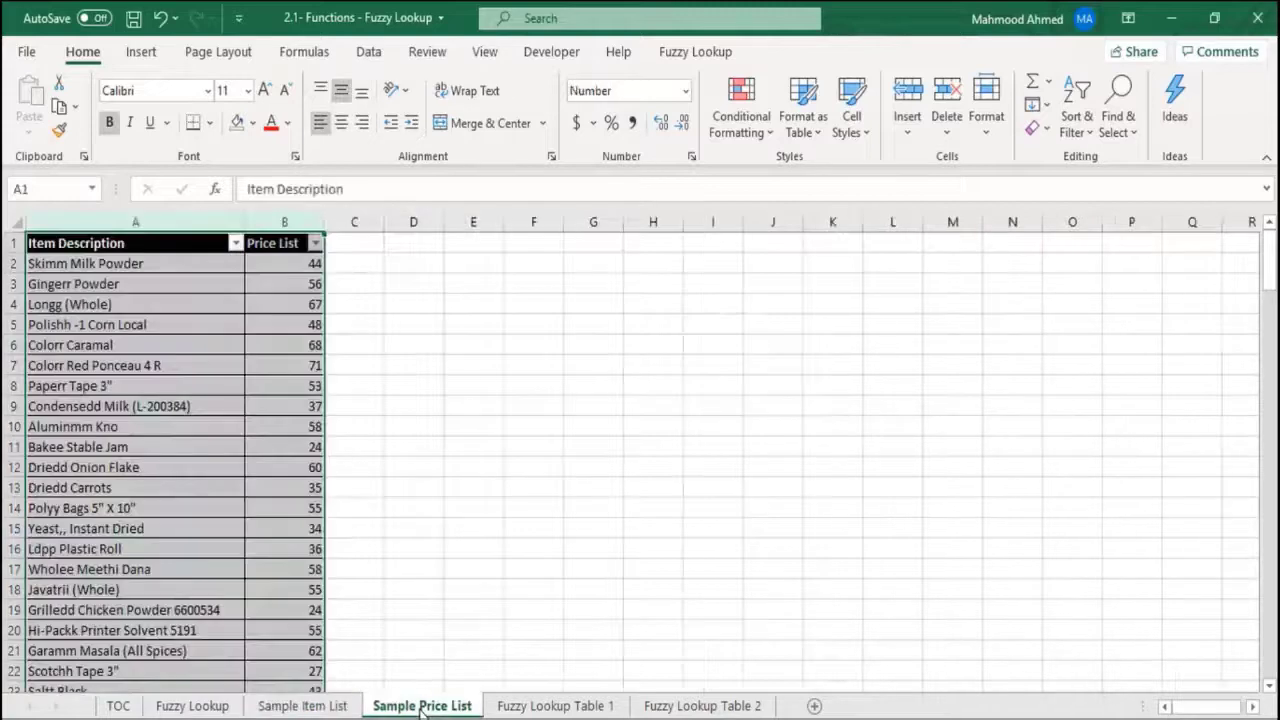
left_click(397, 384)
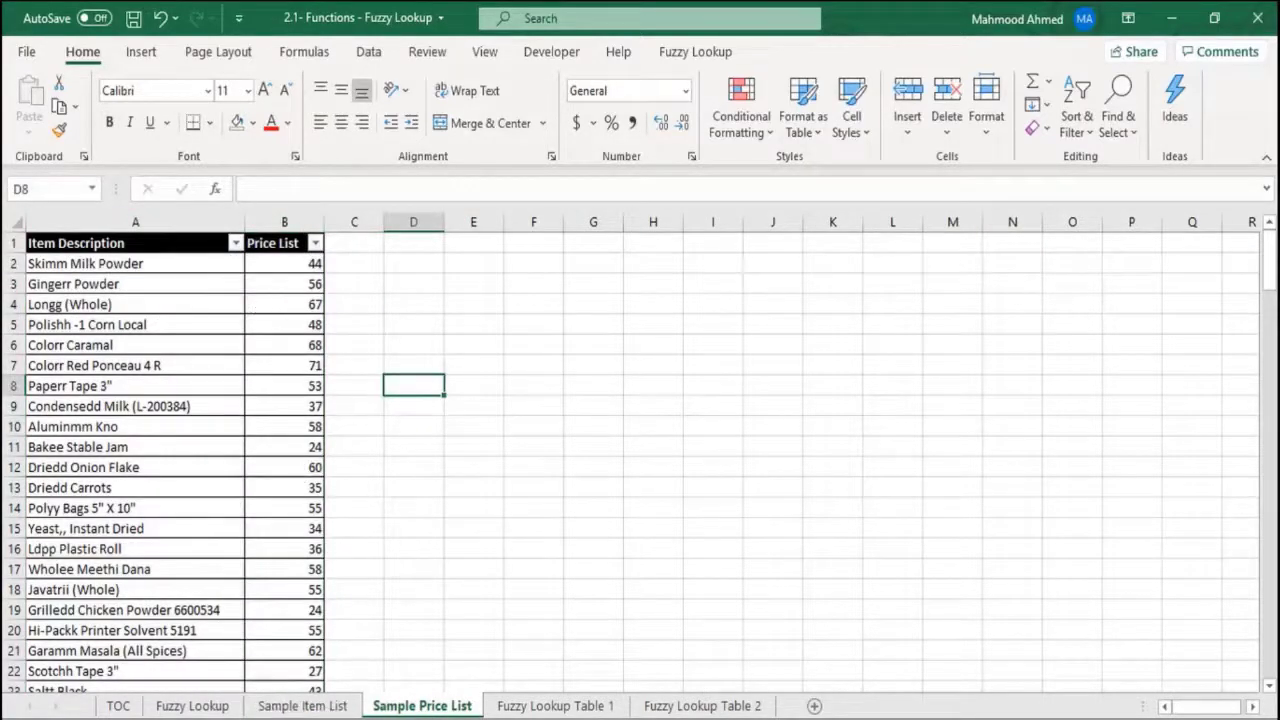
left_click(303, 706)
type("=vl")
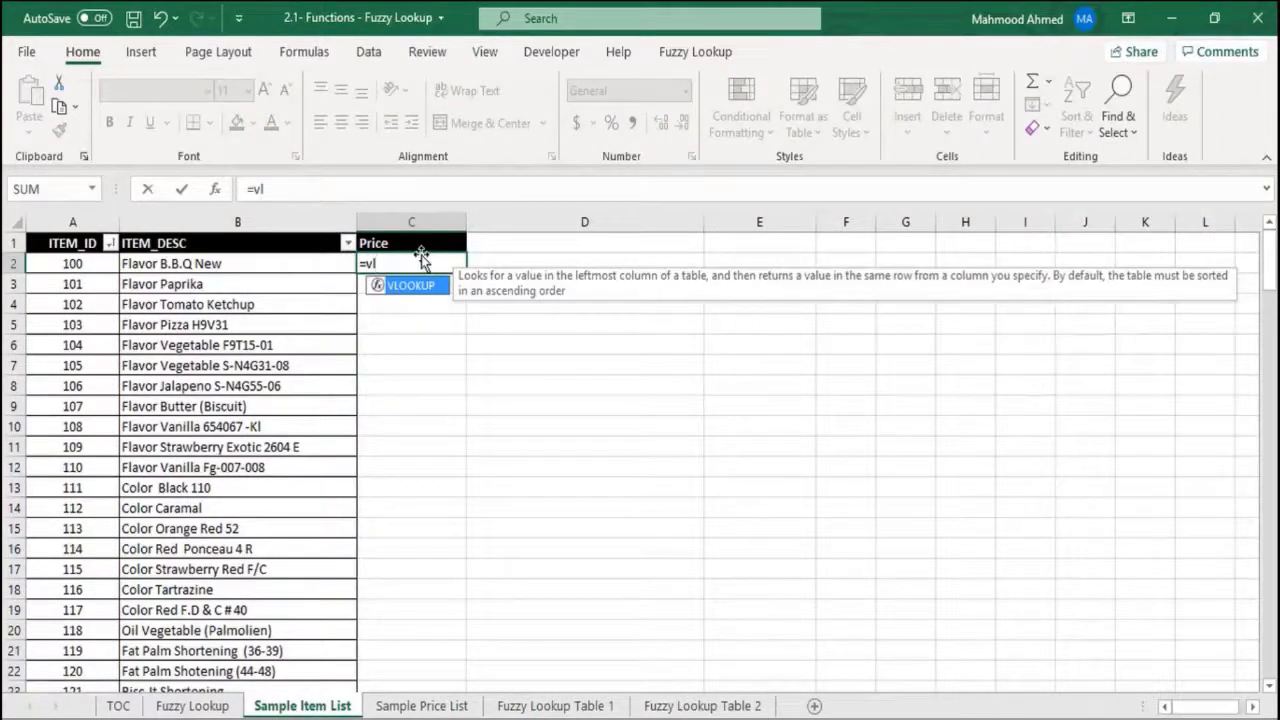
key("Tab")
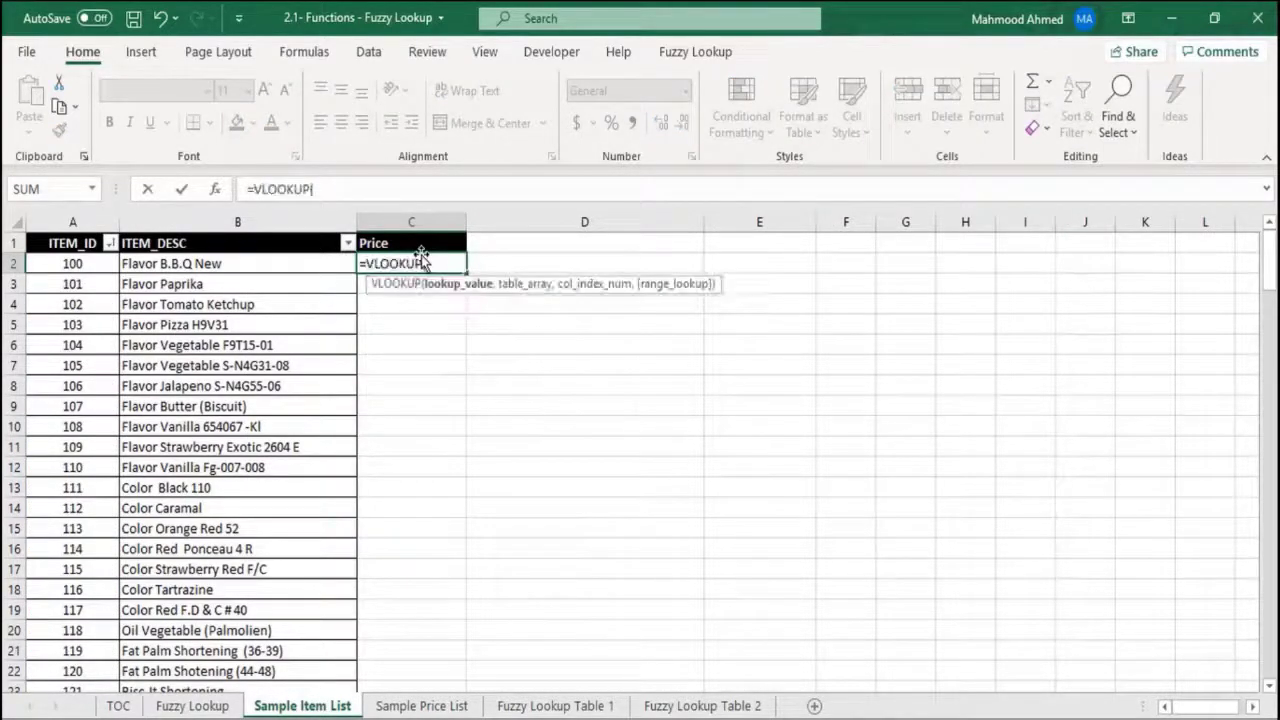
left_click(212, 266)
type(",")
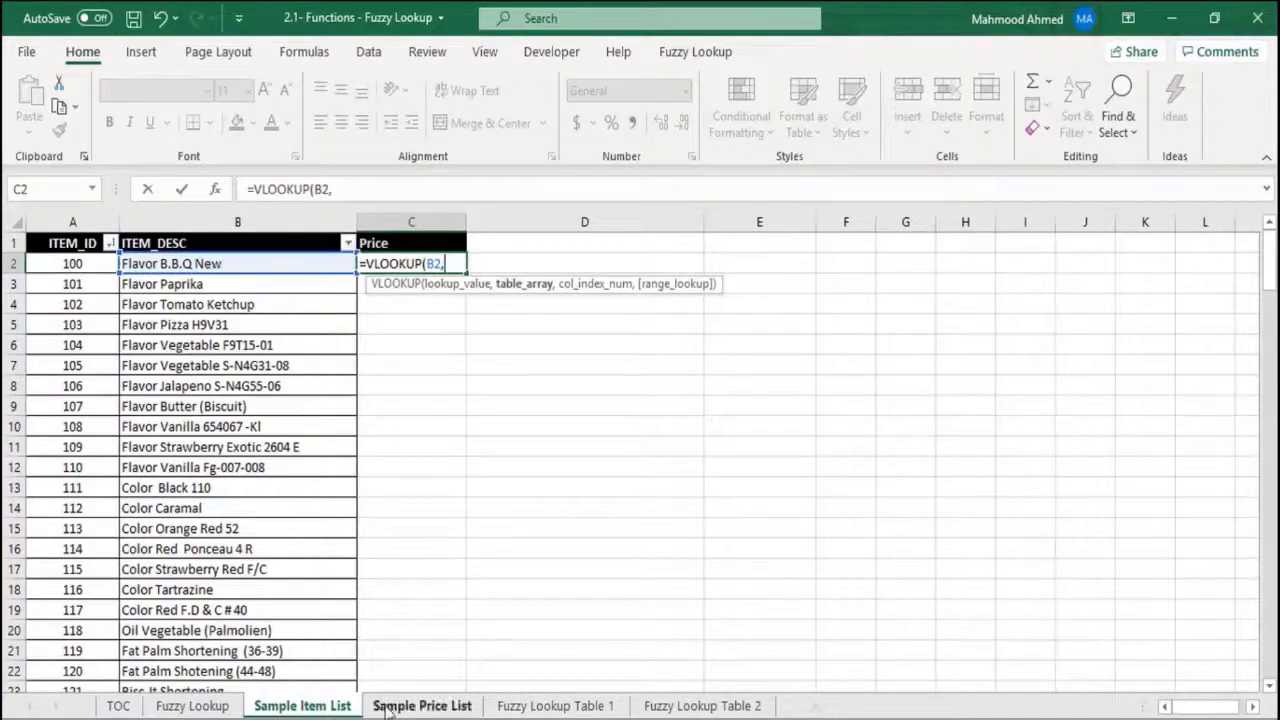
left_click(387, 708)
left_click_drag(135, 221, 284, 221)
type(",2,0")
key("Return")
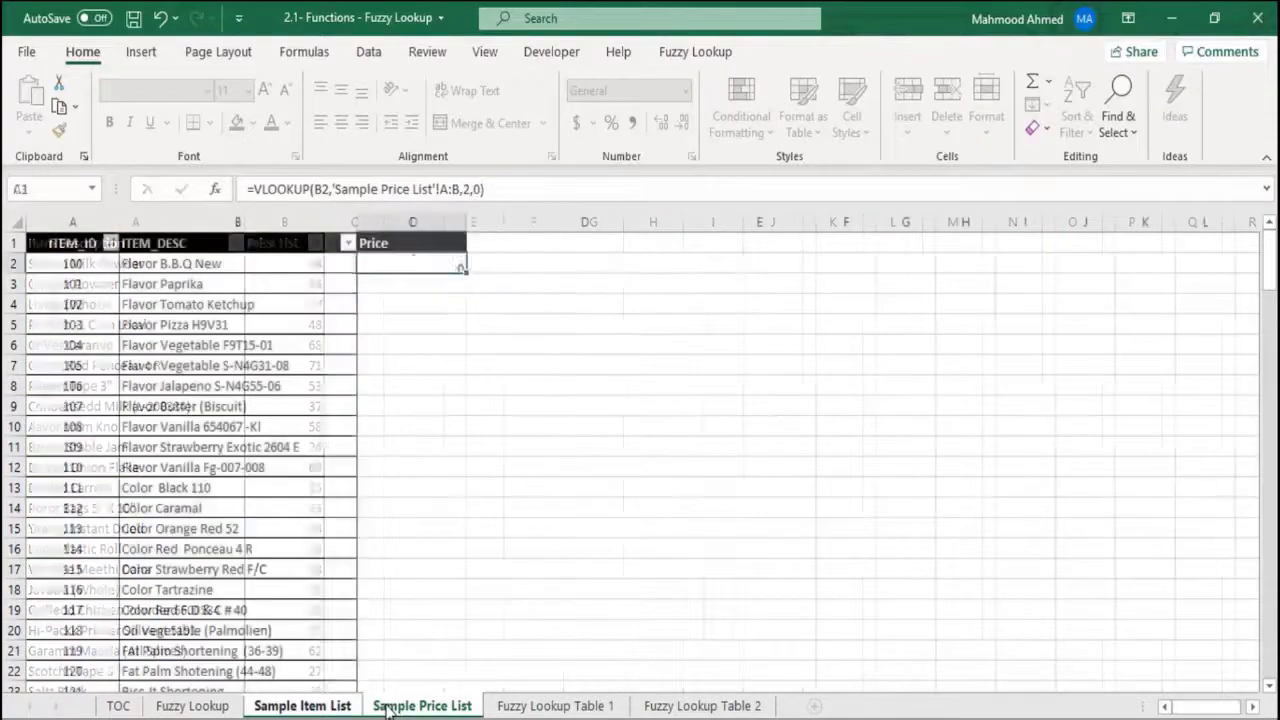
Copy the VLOOKUP formula in C2 down to C161 using Paste Special with formulas and number formats
key("Up")
key("ctrl+c")
key("Left")
key("ctrl+Down")
key("Right")
key("ctrl+shift+Up")
key("alt+e")
key("s")
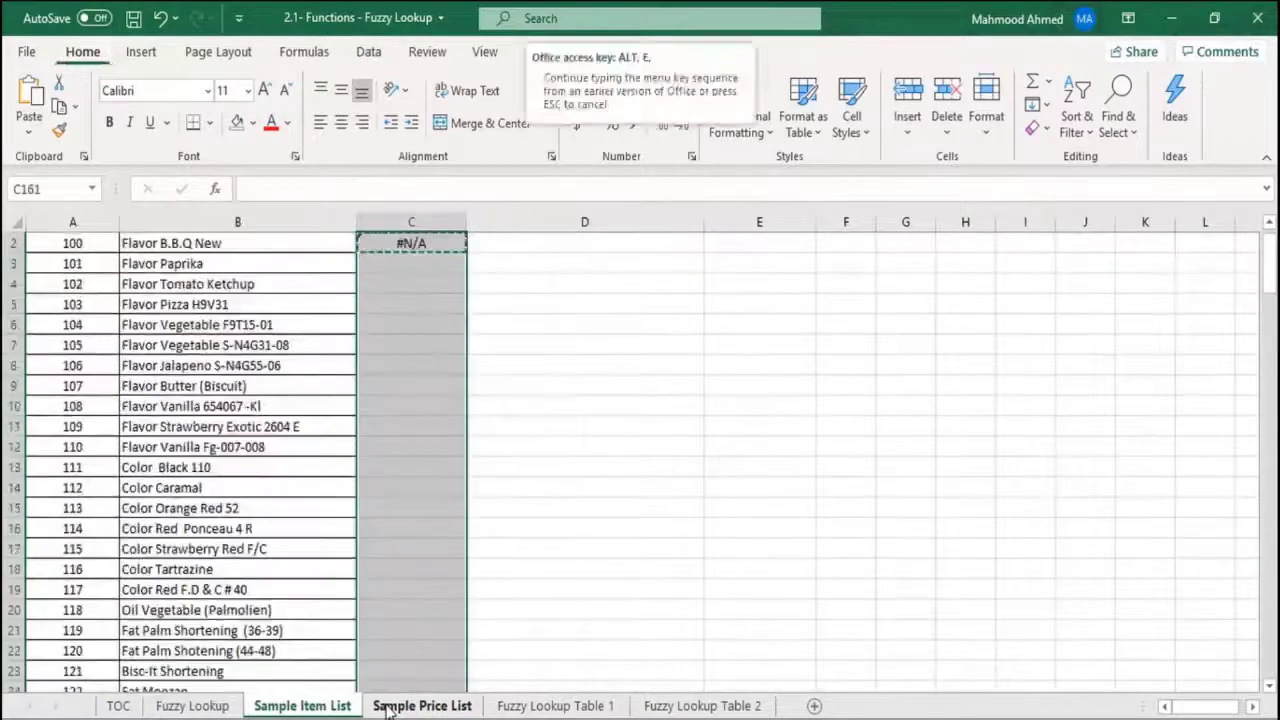
key("r")
key("Return")
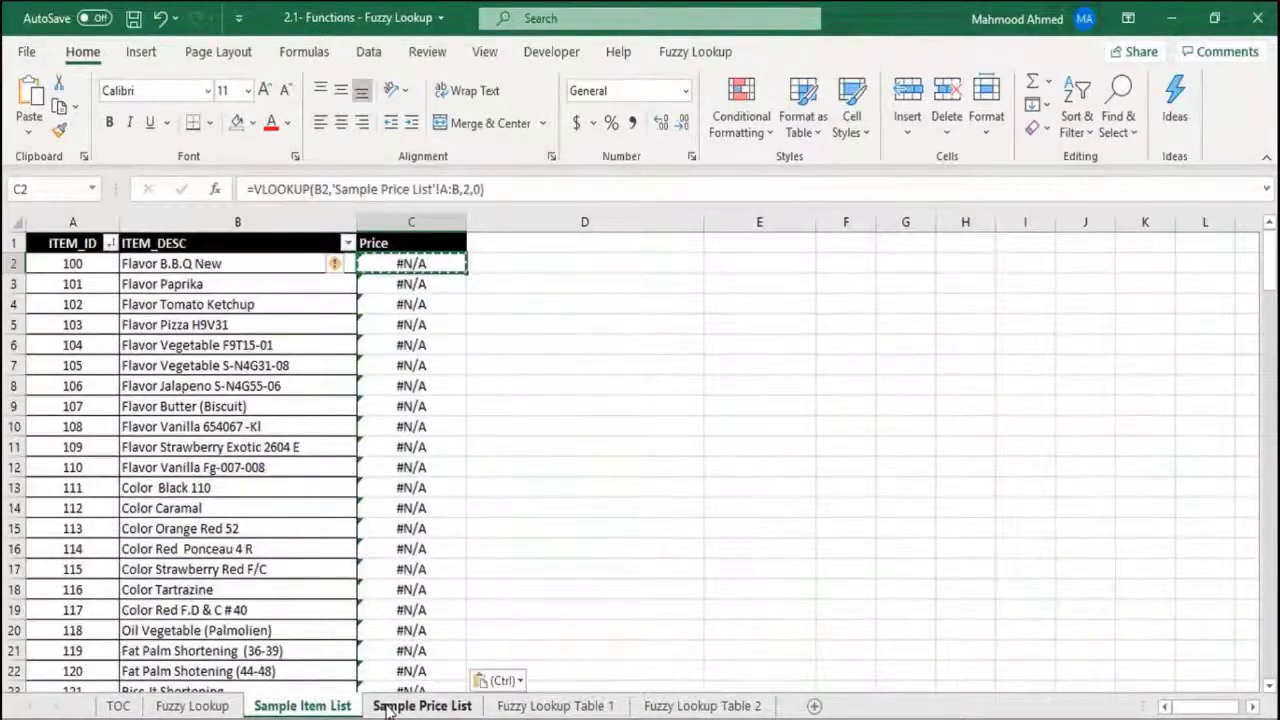
left_click(555, 706)
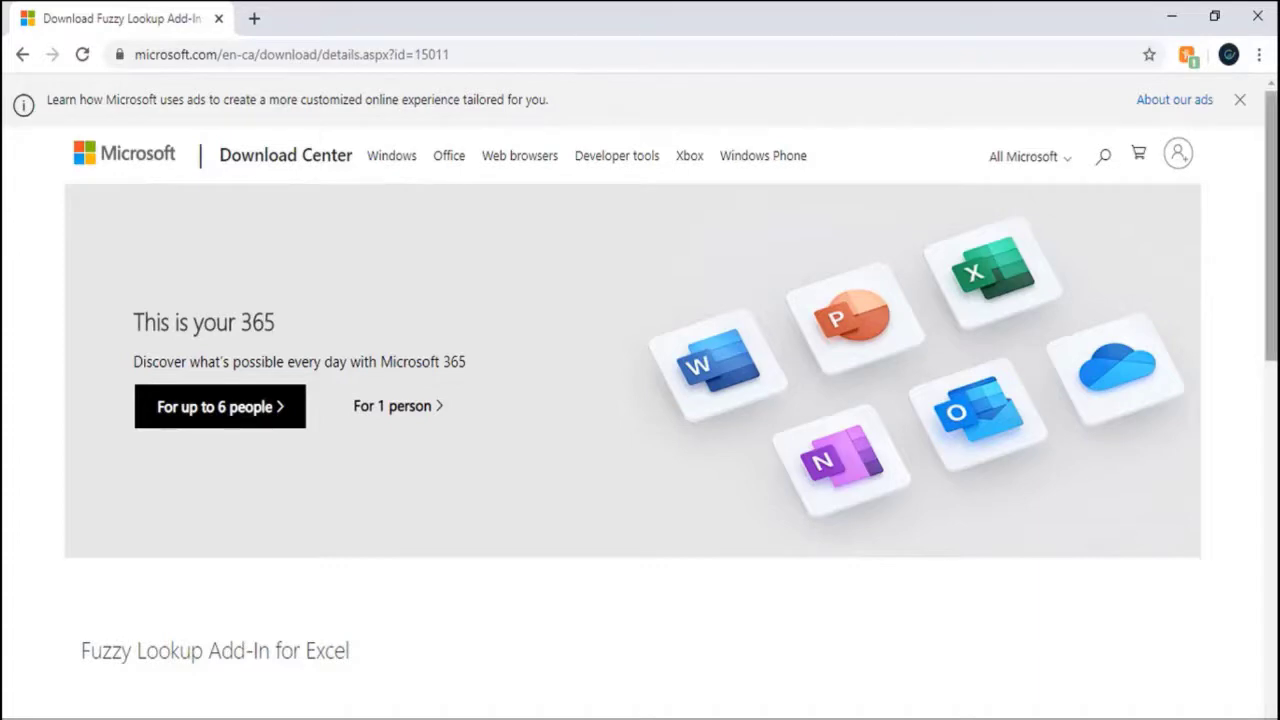
Download the English Fuzzy Lookup Add-In for Excel from its Microsoft Download Center page in the browser
scroll(1270, 200, "down", 2)
scroll(1270, 300, "down", 3)
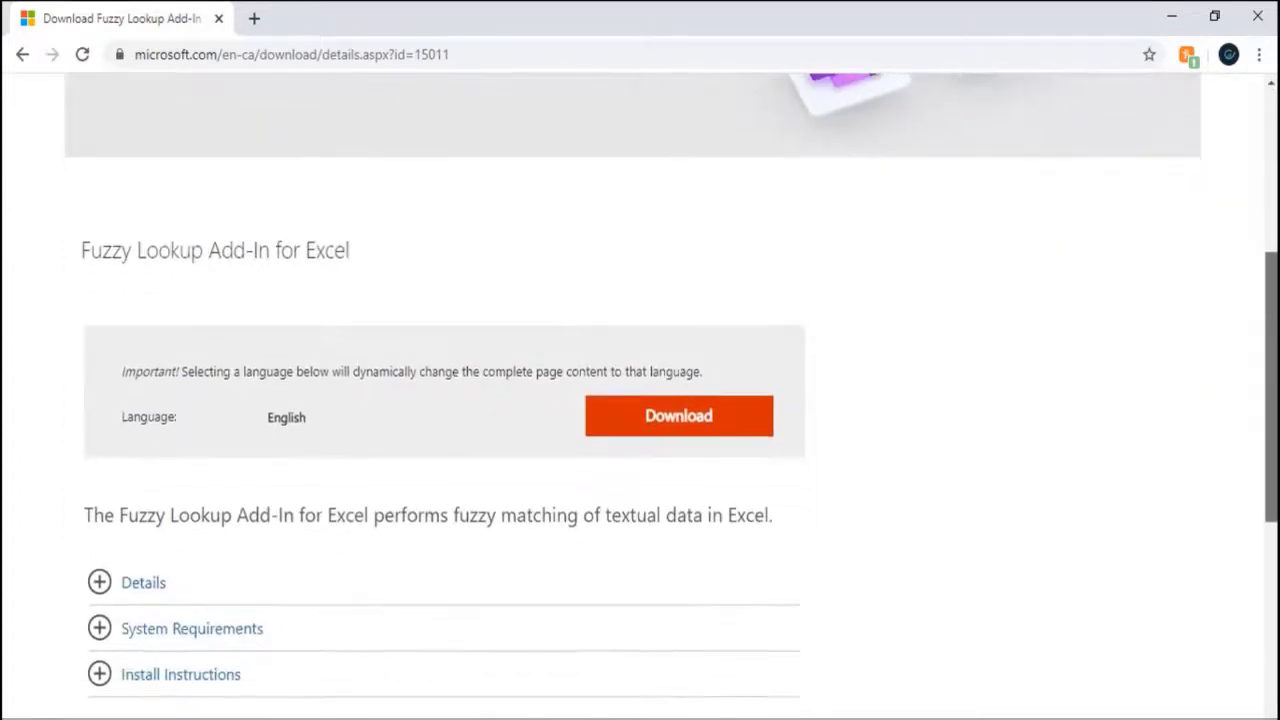
left_click(700, 415)
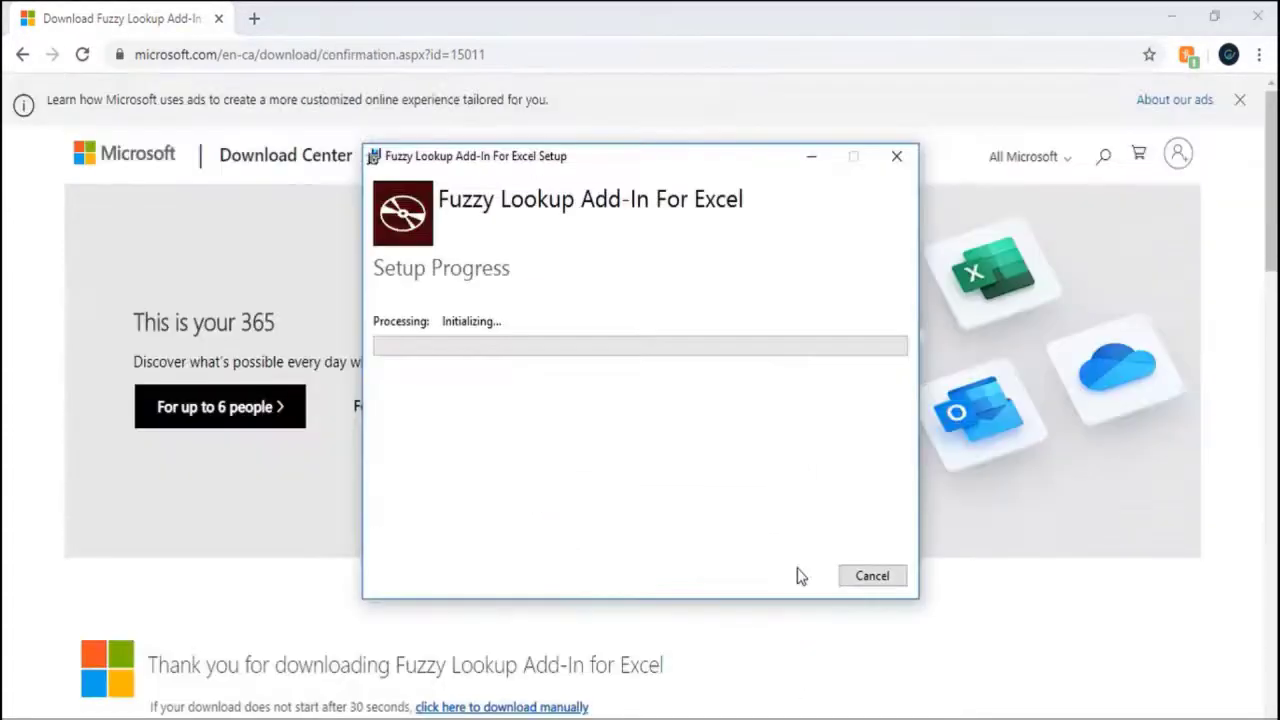
Complete the Fuzzy Lookup Add-In setup wizard, approve installing its Office customization, and maximize the Excel window
left_click(722, 541)
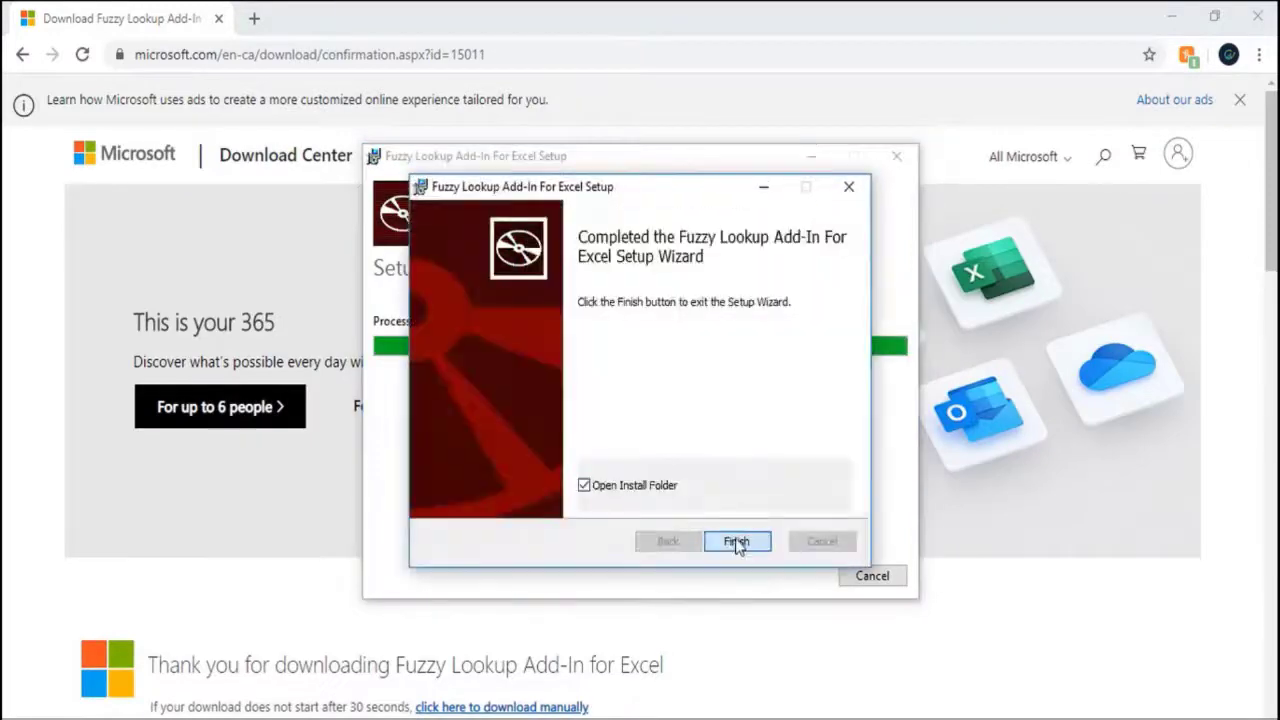
left_click(734, 541)
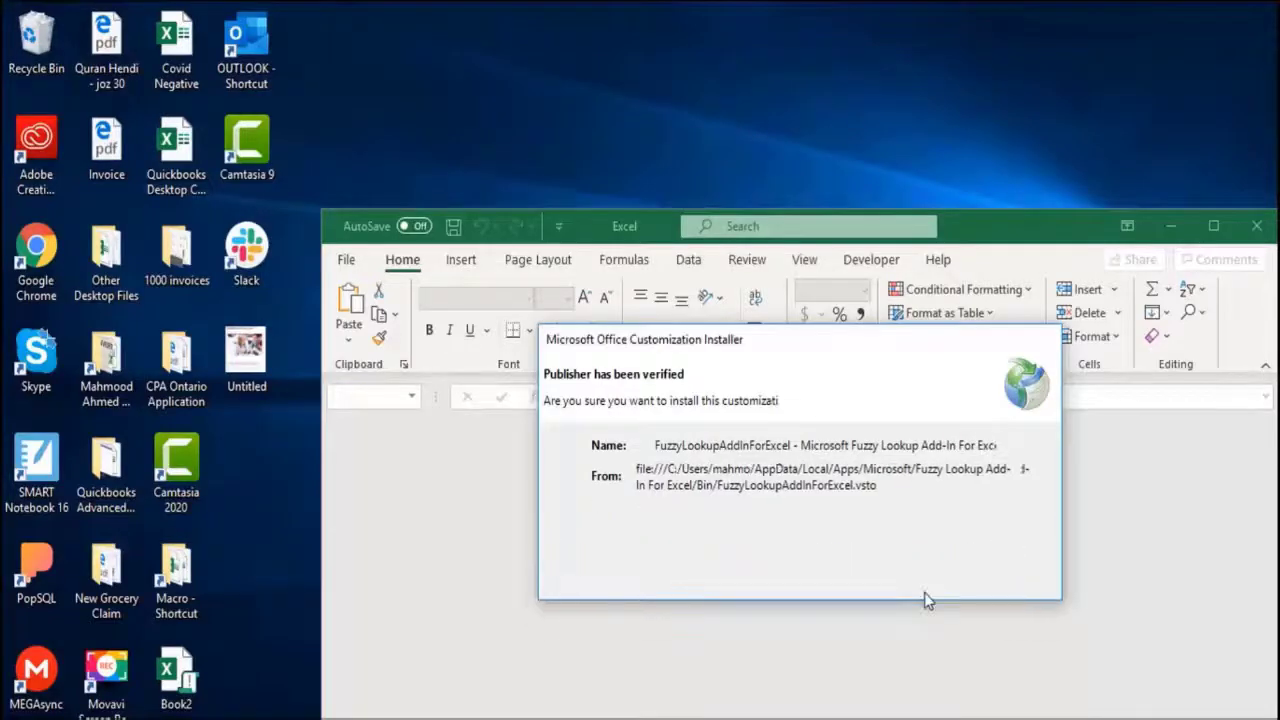
left_click(923, 597)
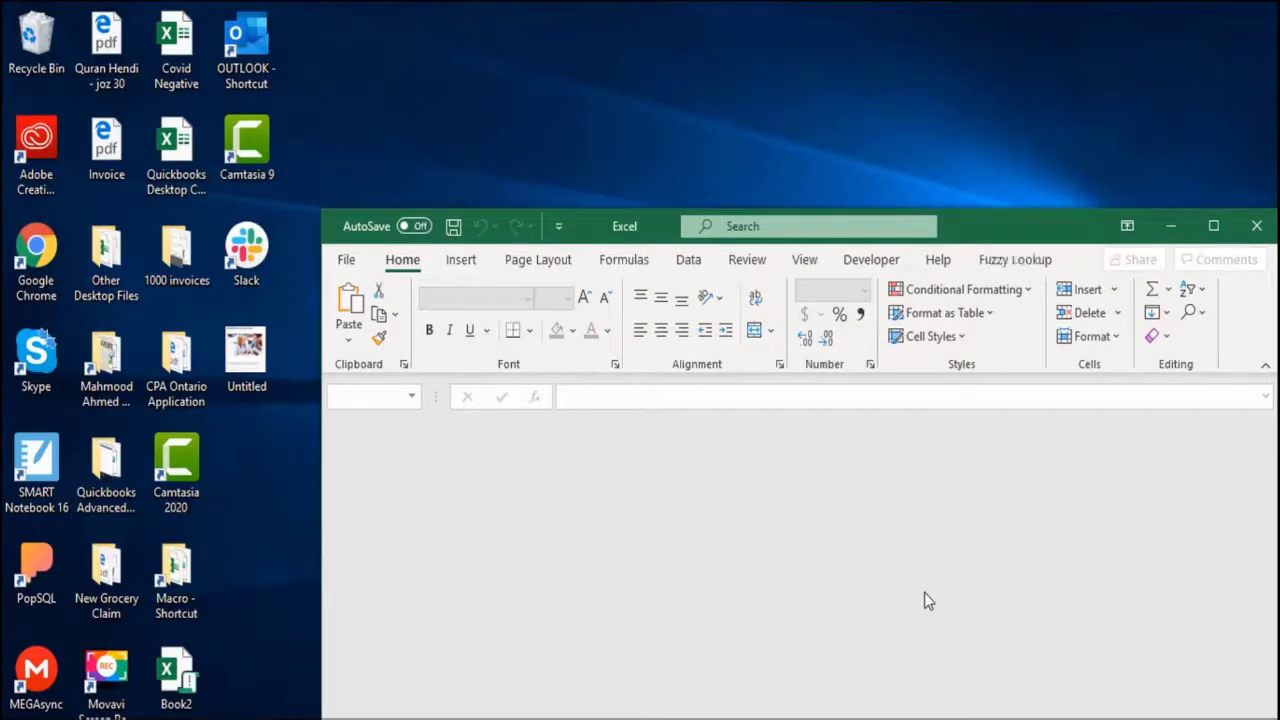
left_click(1216, 224)
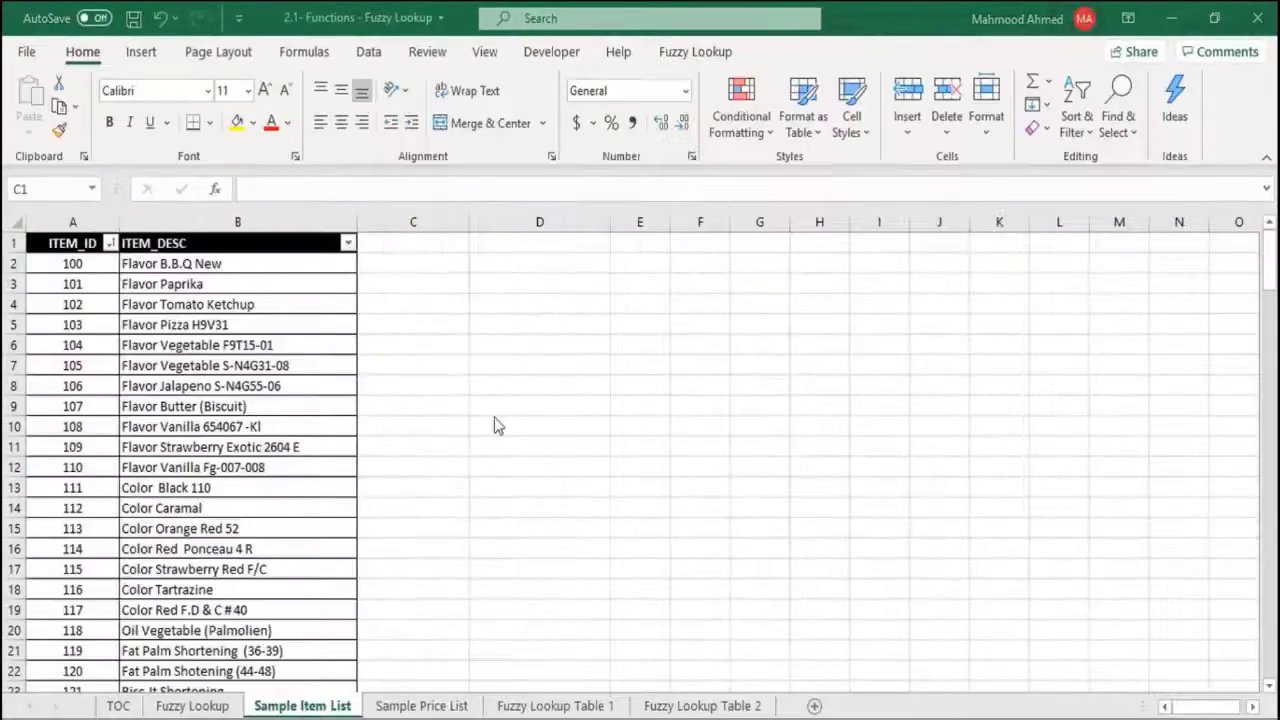
Copy the ITEM_DESC column from the Sample Item List sheet into column A of the Fuzzy Lookup Table 1 sheet
left_click(276, 218)
key("ctrl+c")
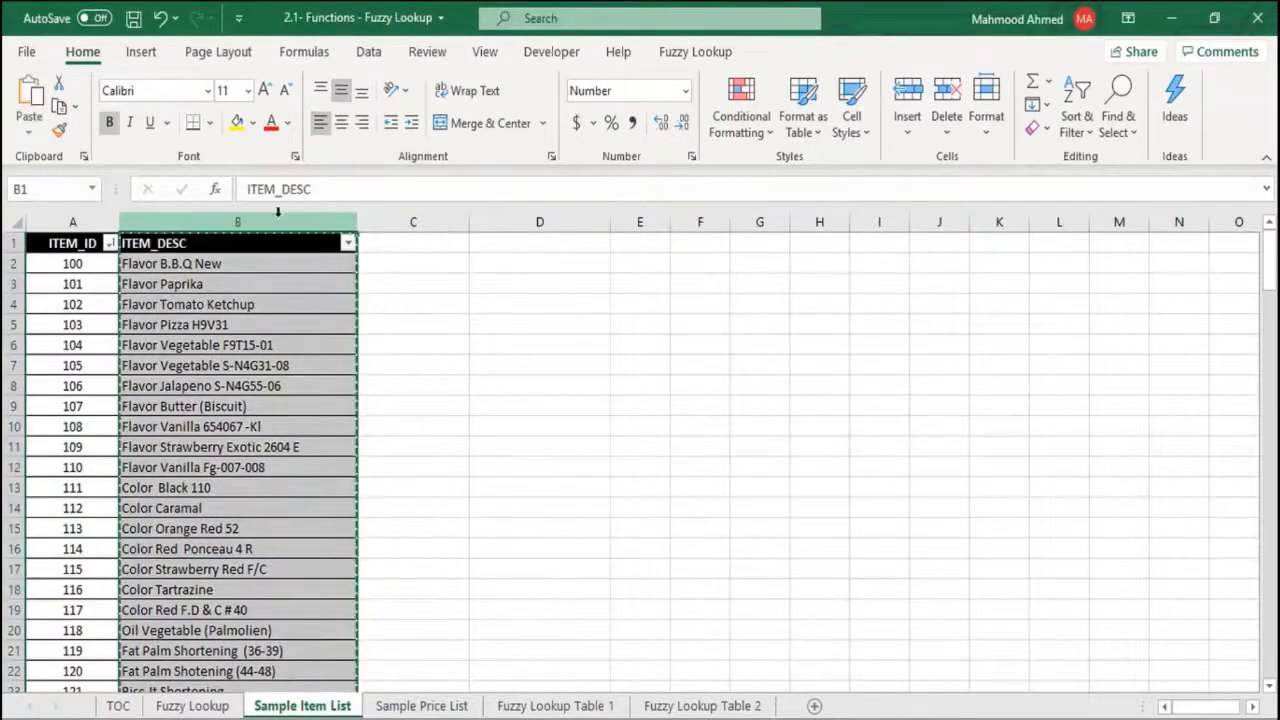
left_click(560, 705)
key("ctrl+v")
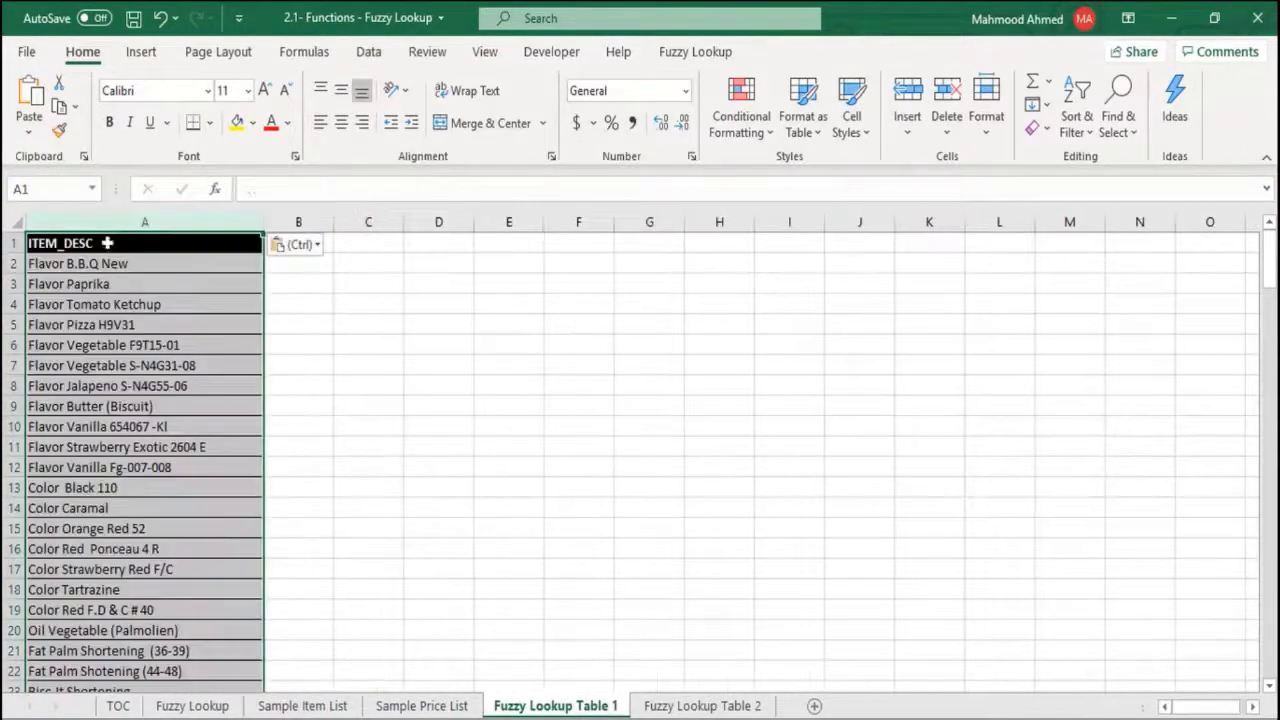
Copy the Item Description column from the Sample Price List sheet into column A of the Fuzzy Lookup Table 2 sheet
left_click(405, 708)
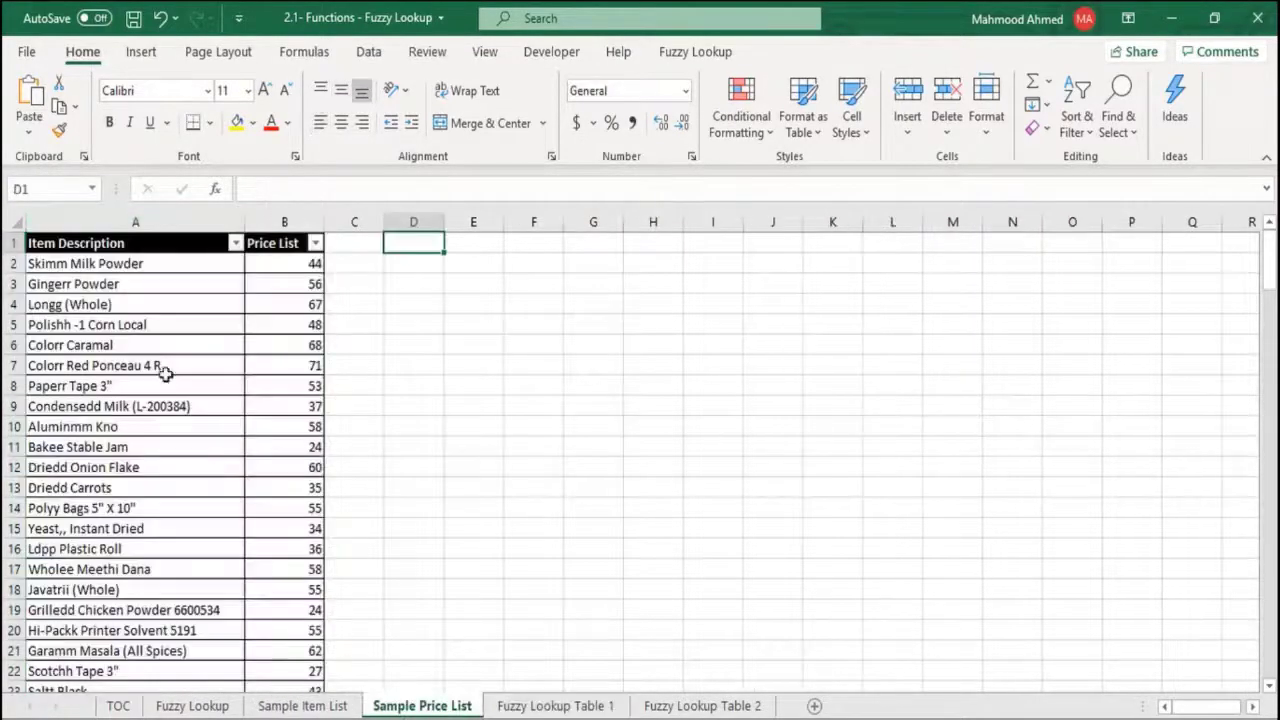
left_click(171, 224)
key("ctrl+c")
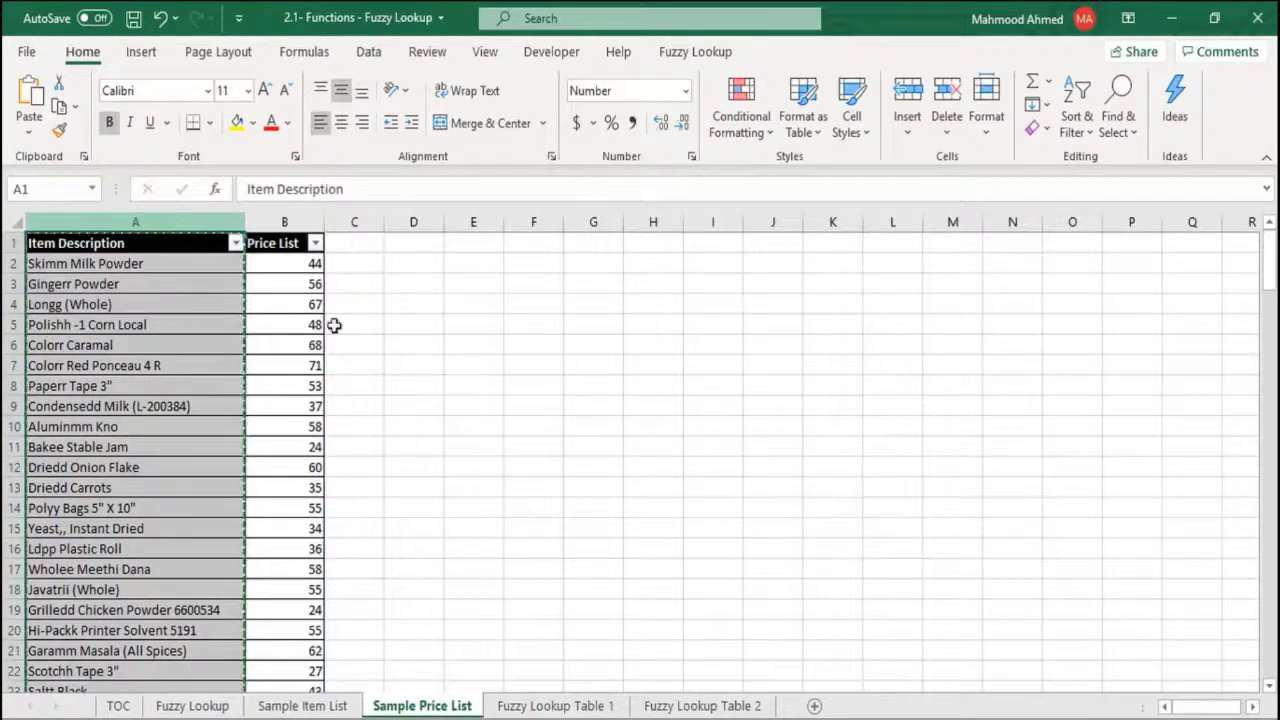
left_click(712, 707)
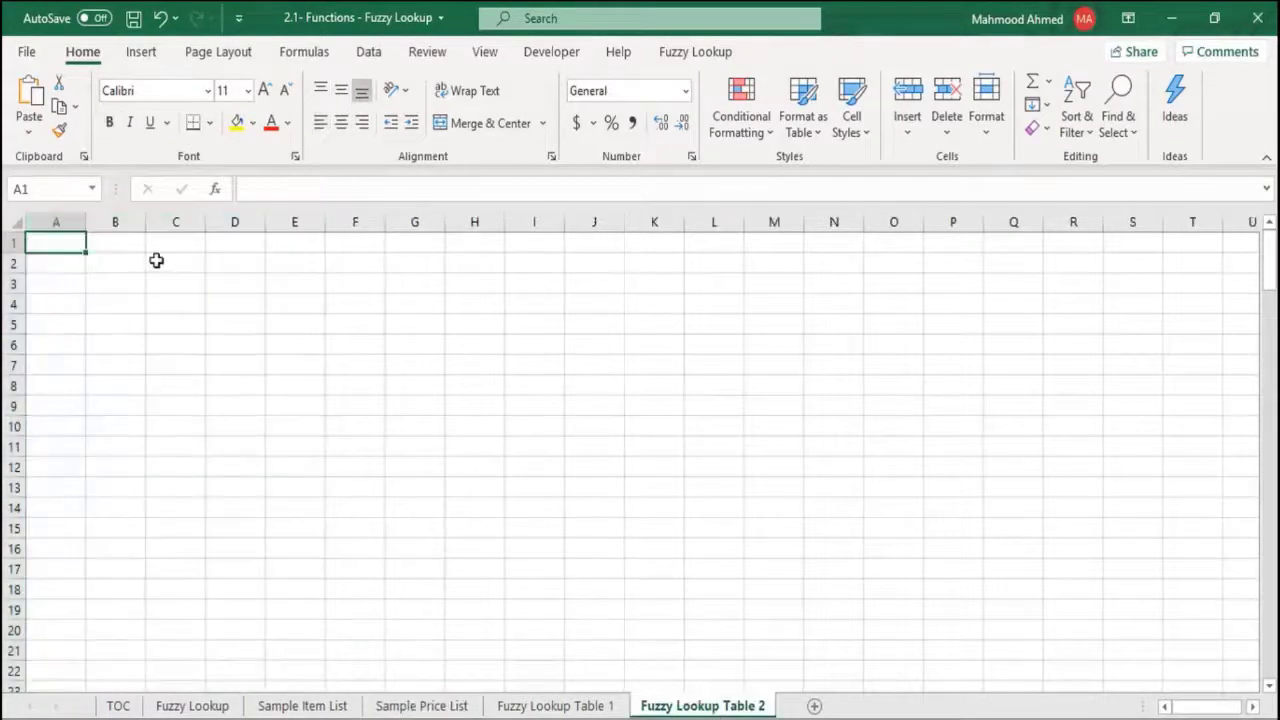
key("ctrl+v")
Convert column A on the Fuzzy Lookup Table 1 sheet into a table with headers
left_click(556, 706)
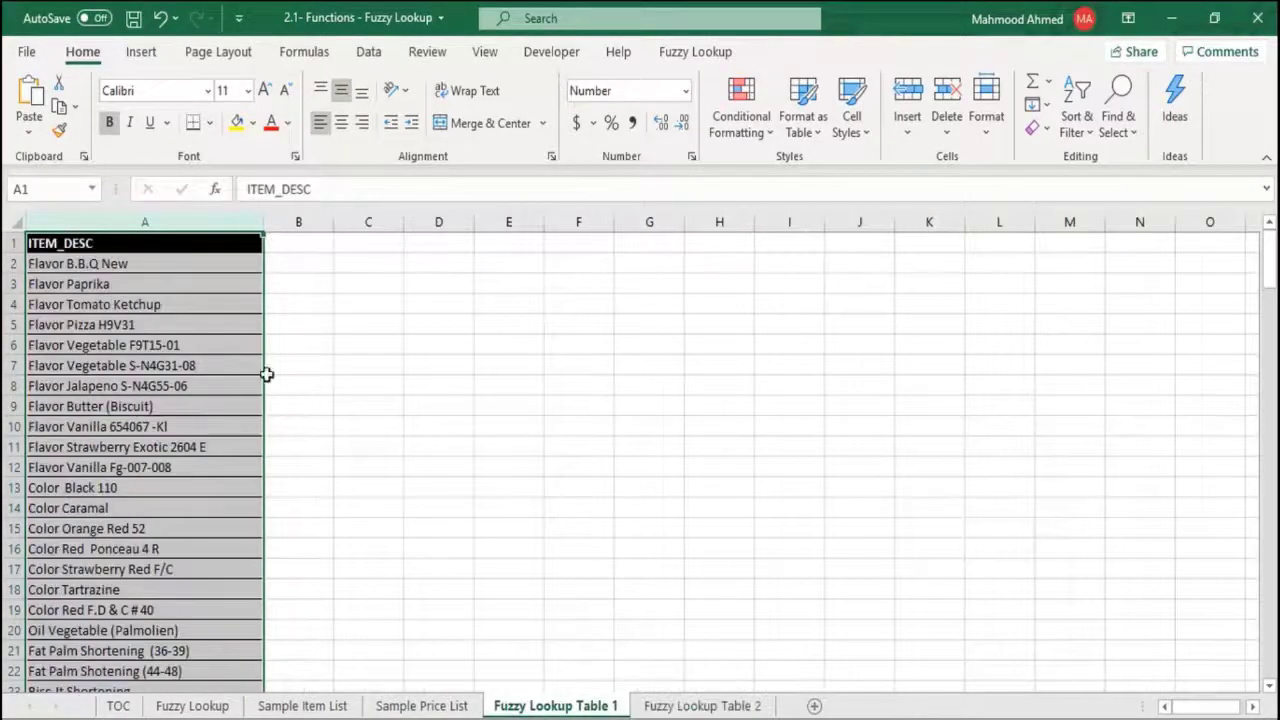
double_click(131, 60)
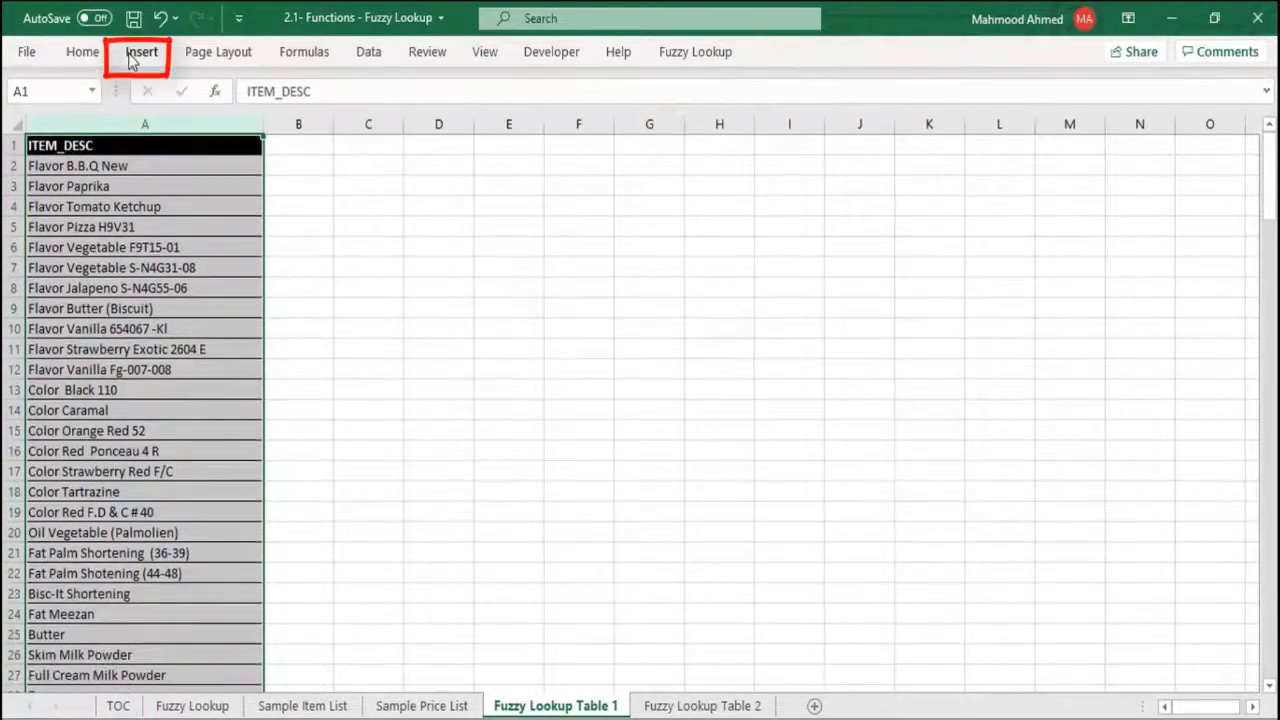
left_click(131, 60)
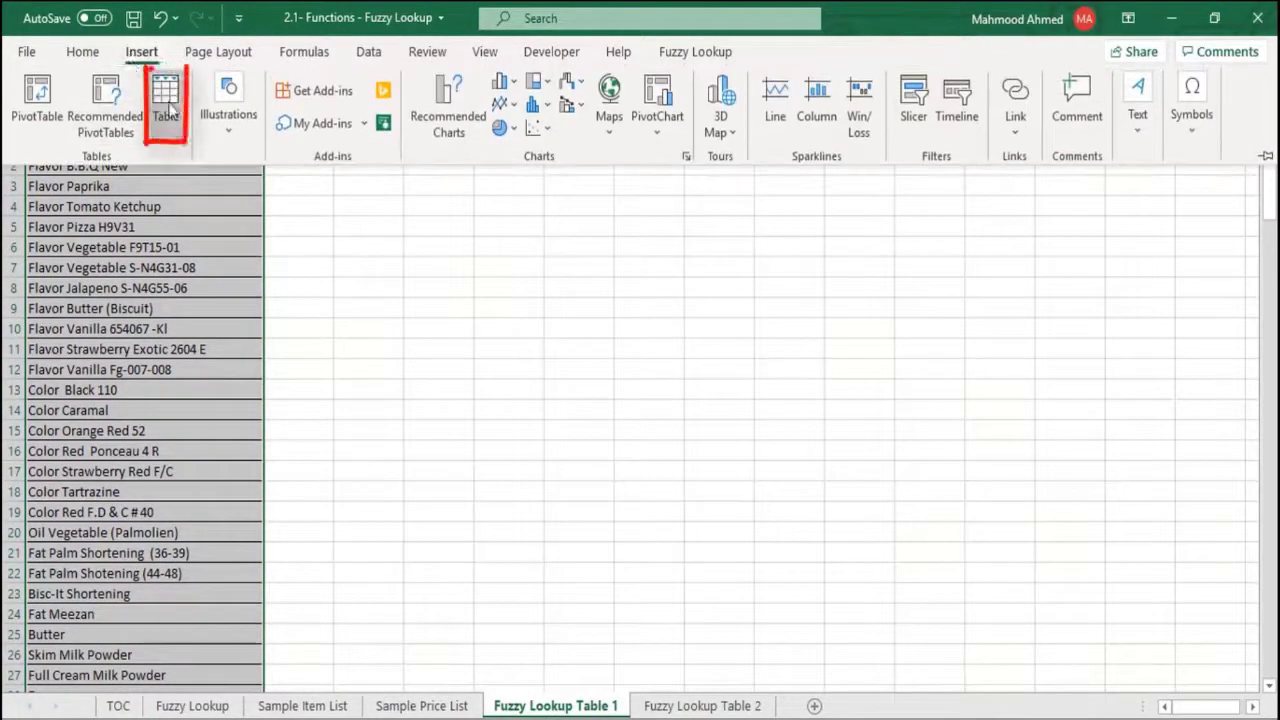
left_click(165, 100)
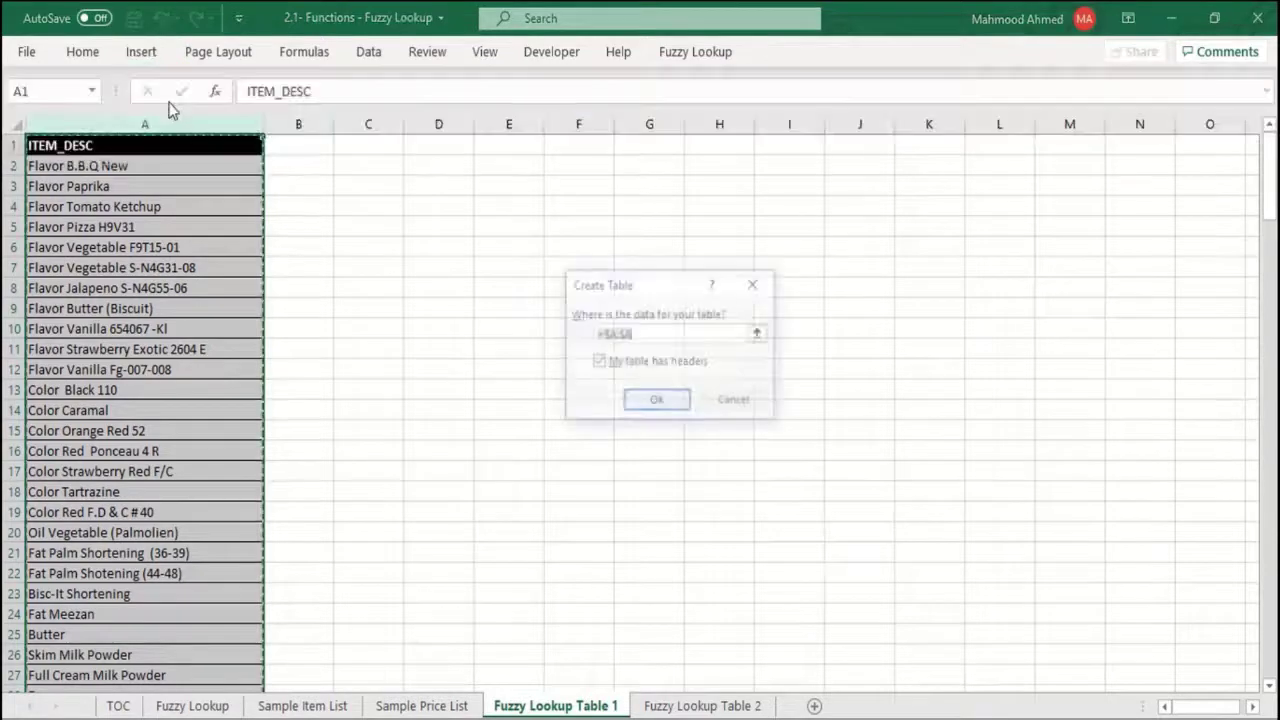
left_click(652, 402)
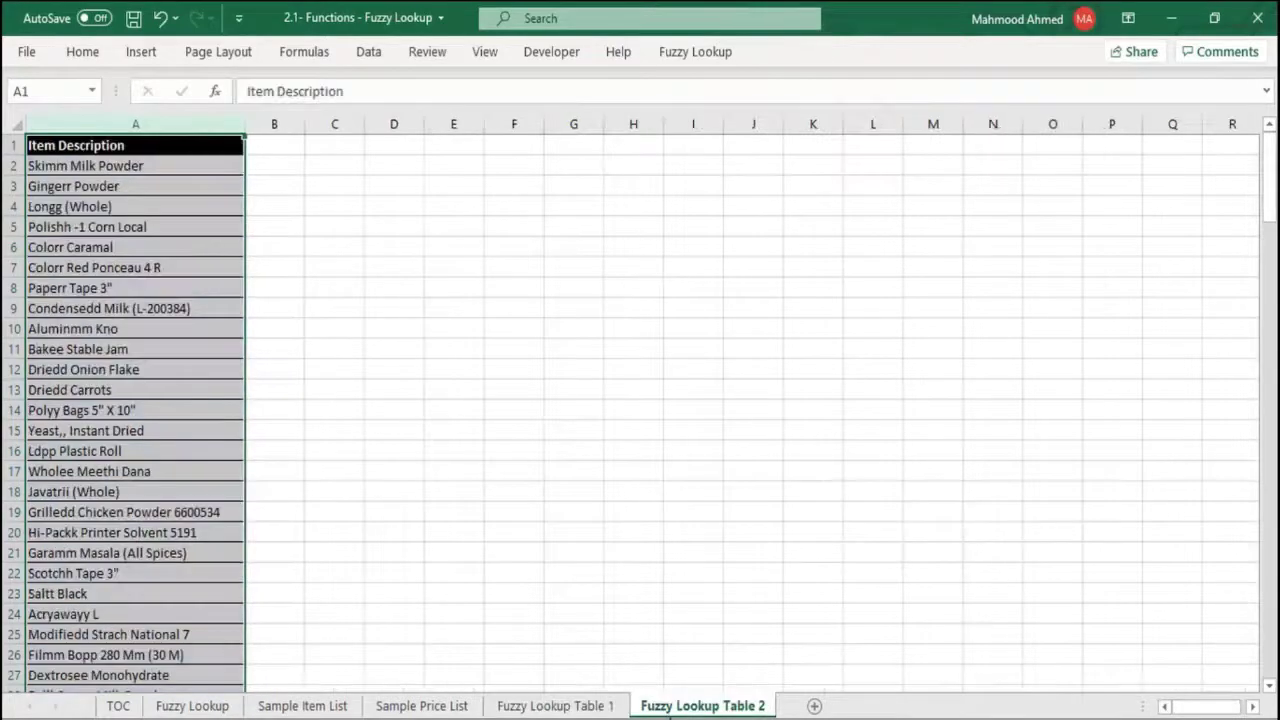
Convert column A on the Fuzzy Lookup Table 2 sheet into a table with headers, using the range =$A:$A
left_click(702, 706)
left_click(141, 51)
left_click(163, 105)
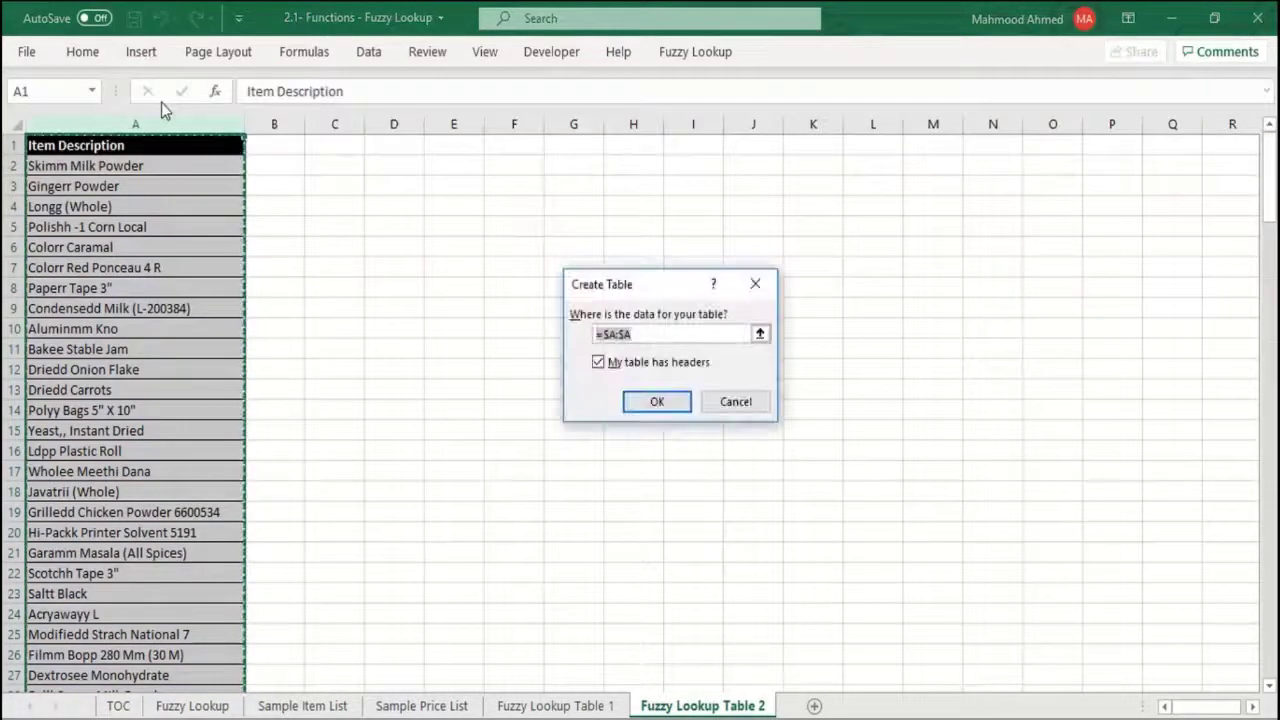
left_click(666, 402)
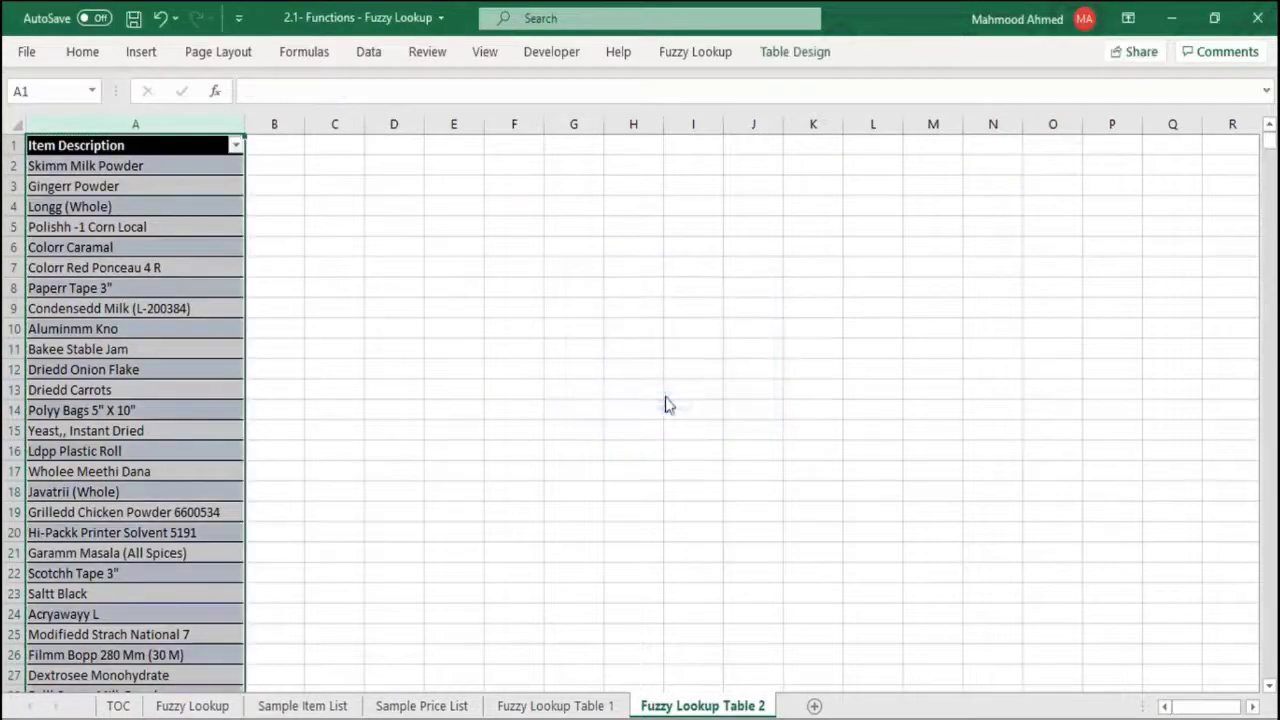
Open the Fuzzy Lookup tool on the Fuzzy Lookup Table 1 sheet, with Table1 as the left table and Table2 as the right table
left_click(511, 706)
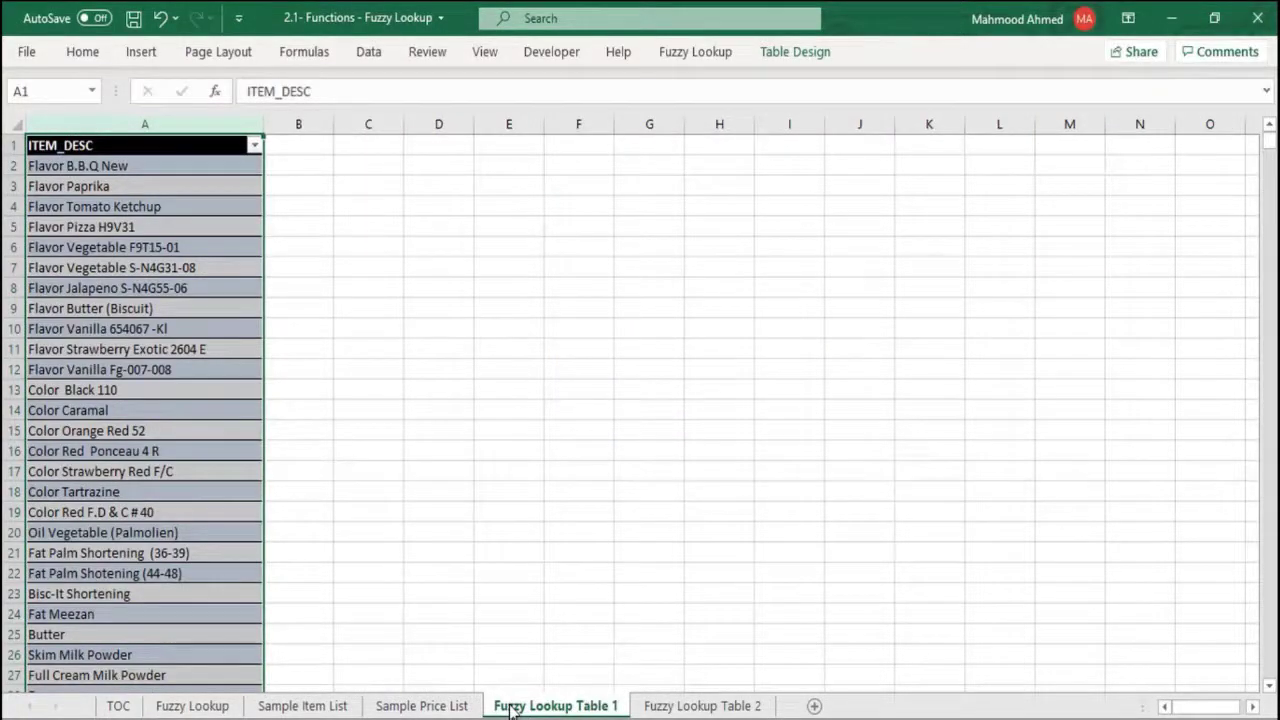
left_click(684, 54)
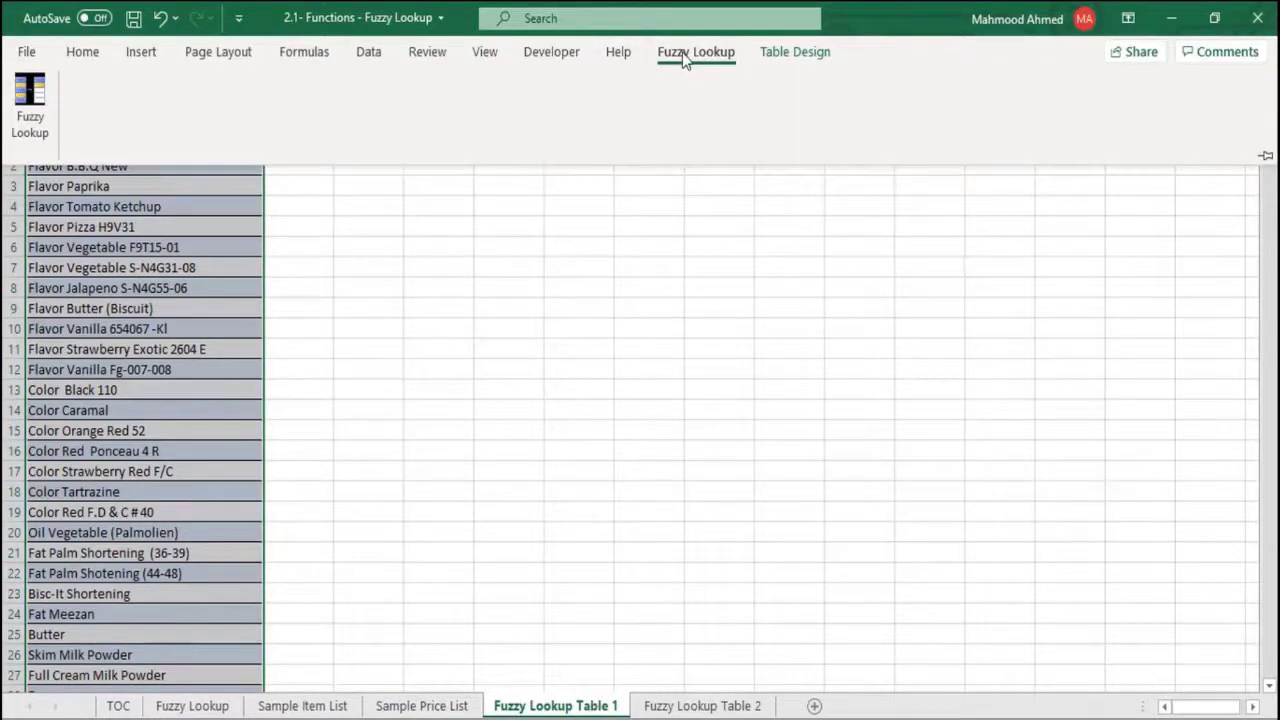
left_click(36, 93)
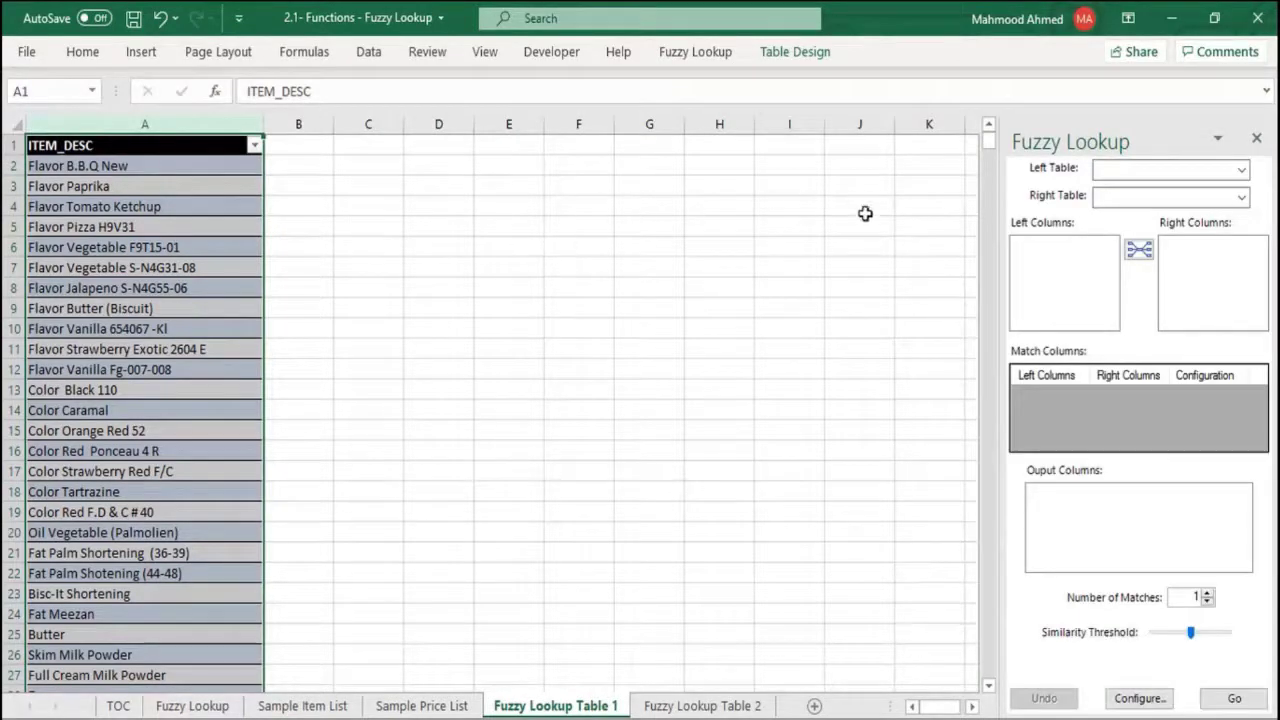
left_click(1240, 169)
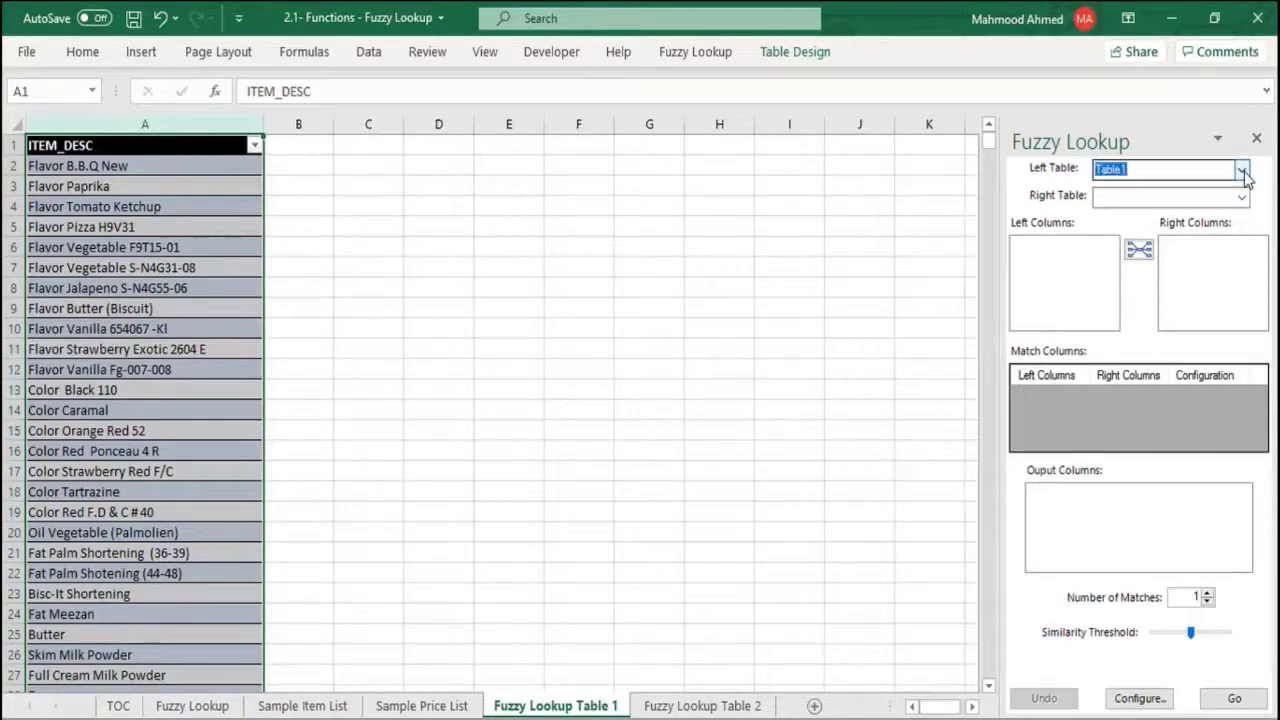
left_click(1242, 171)
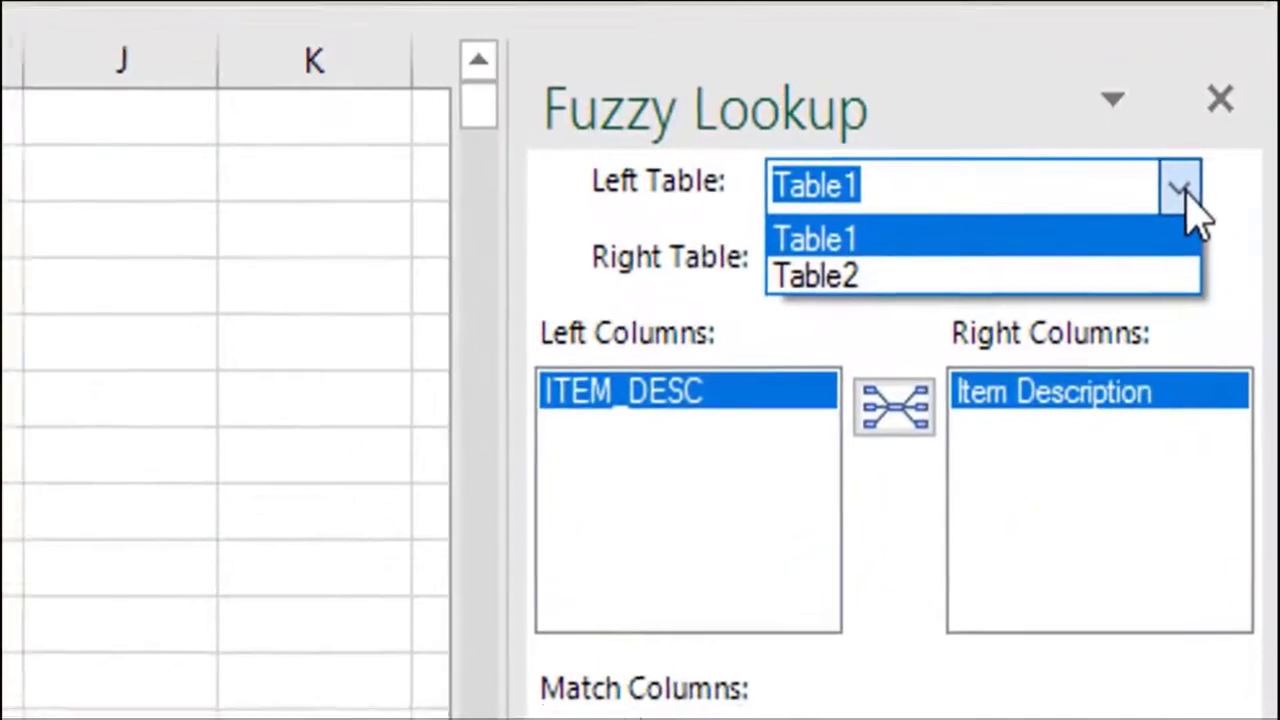
left_click(1182, 190)
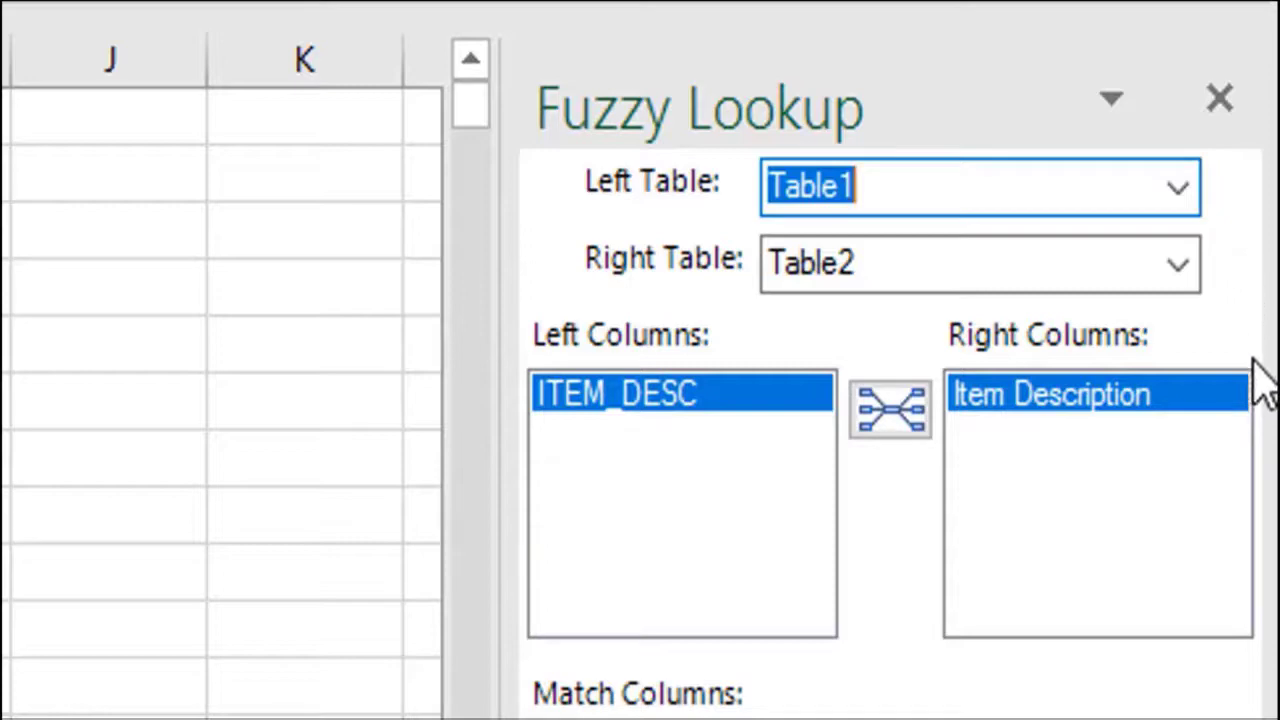
mouse_move(1262, 468)
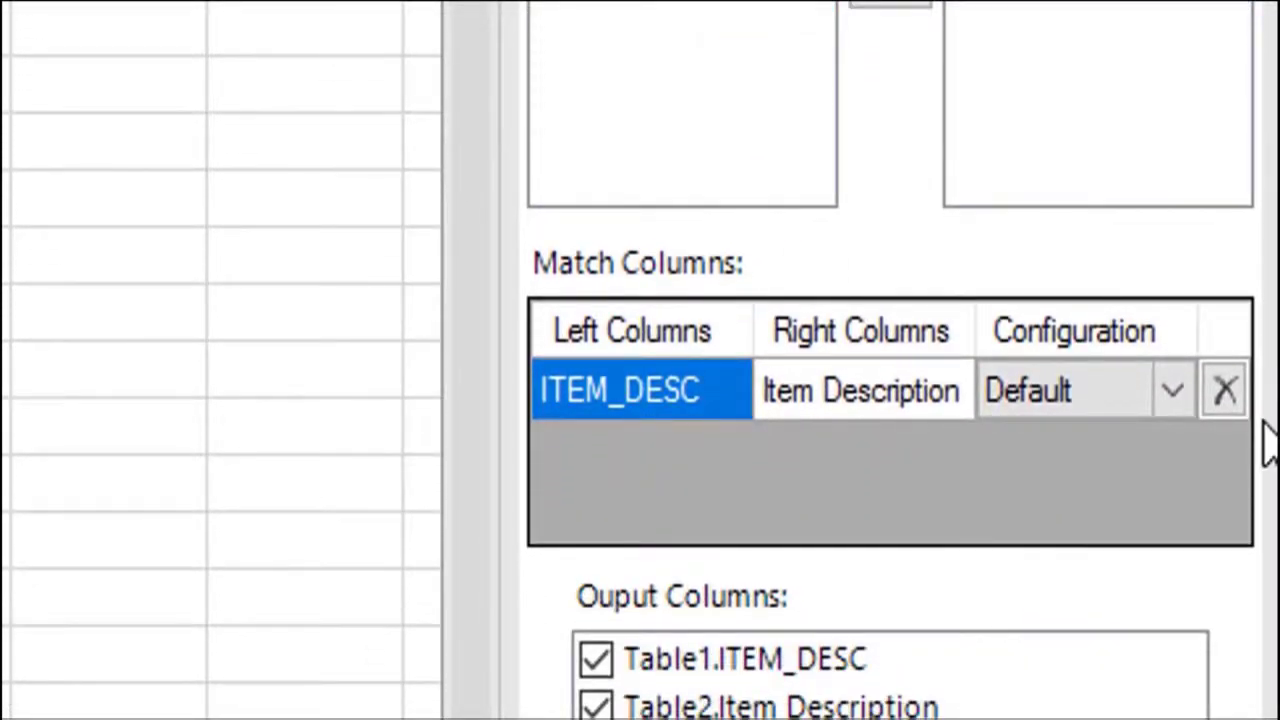
Run the fuzzy lookup with the Default configuration, one match per item and the similarity threshold raised close to its maximum
left_click(1172, 392)
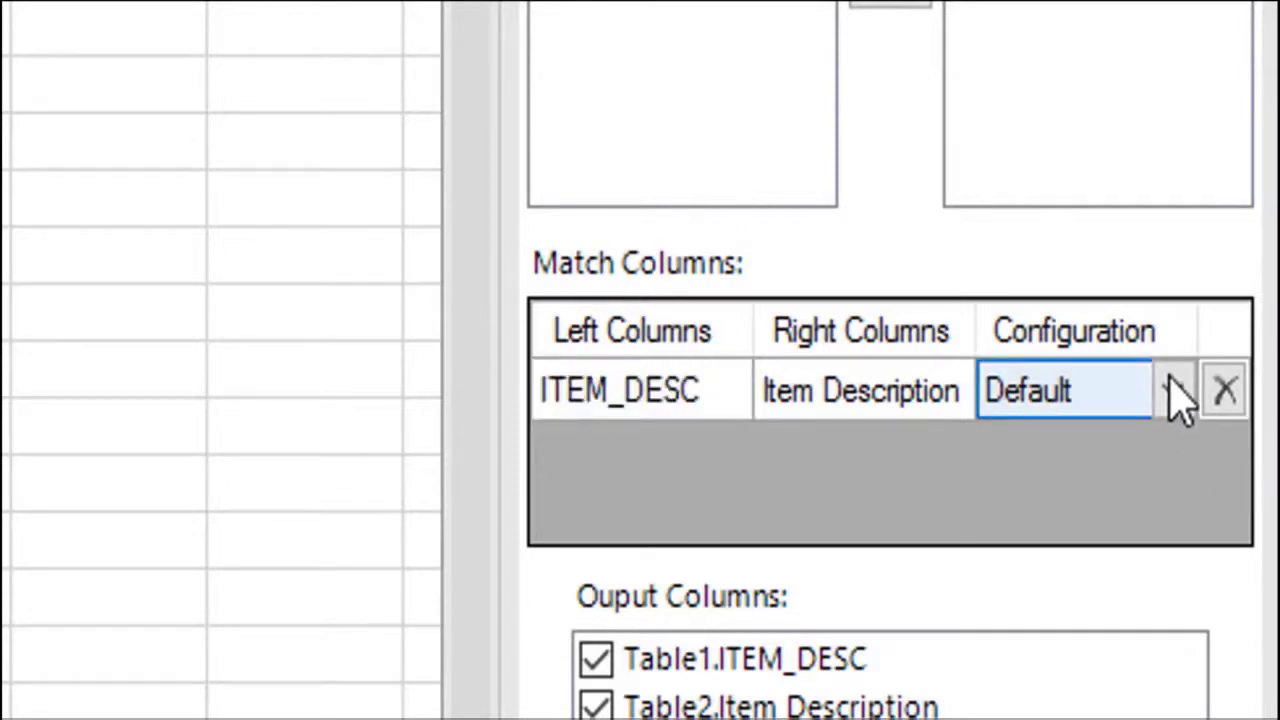
left_click(1176, 392)
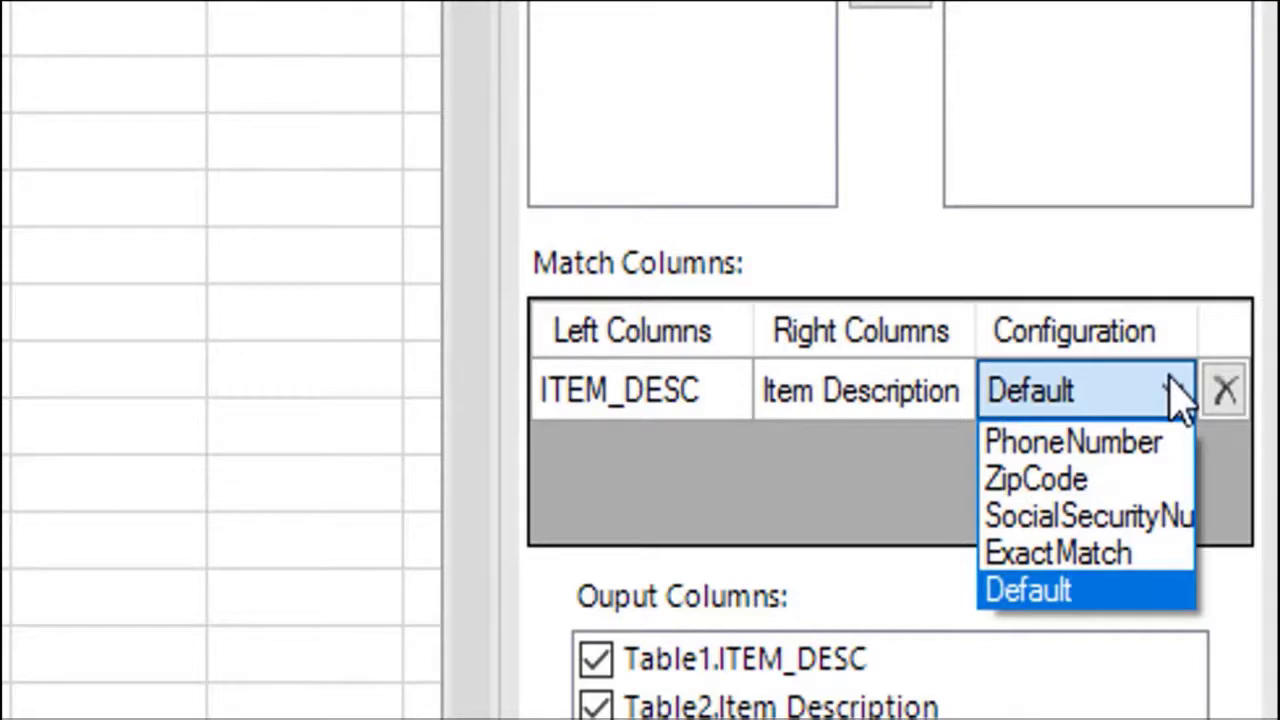
left_click(1178, 392)
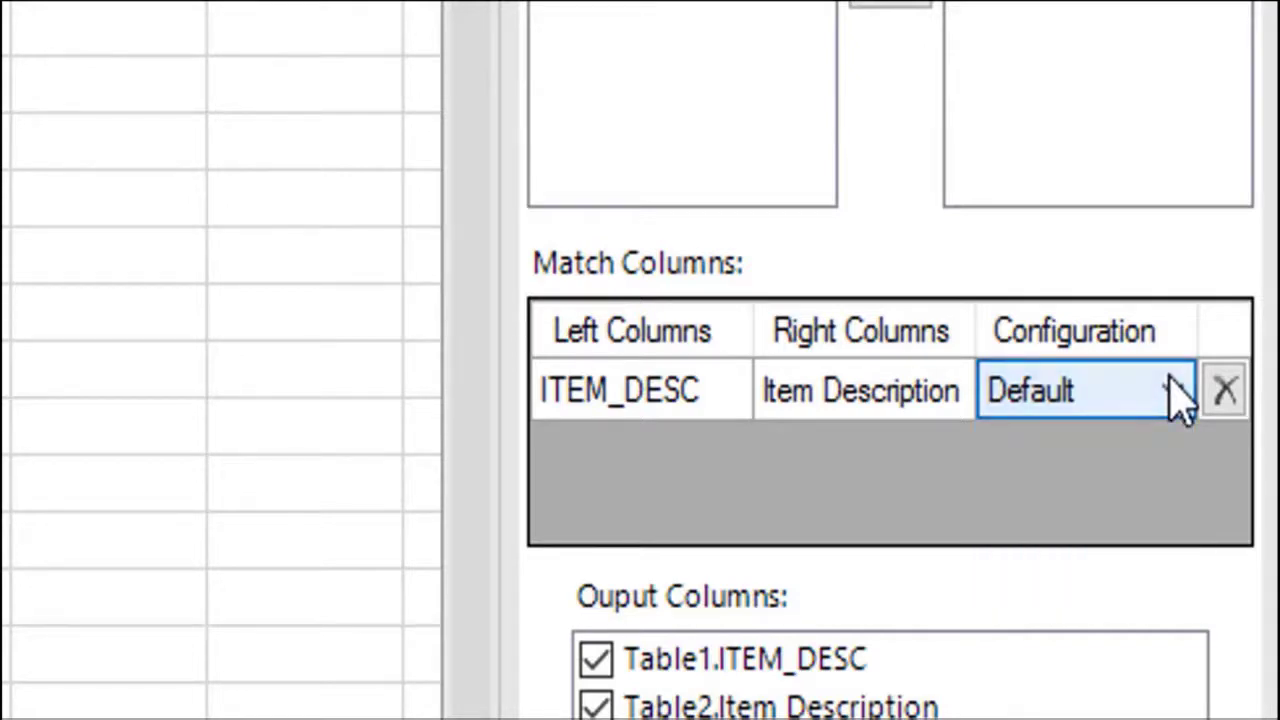
scroll(1214, 410, "down", 3)
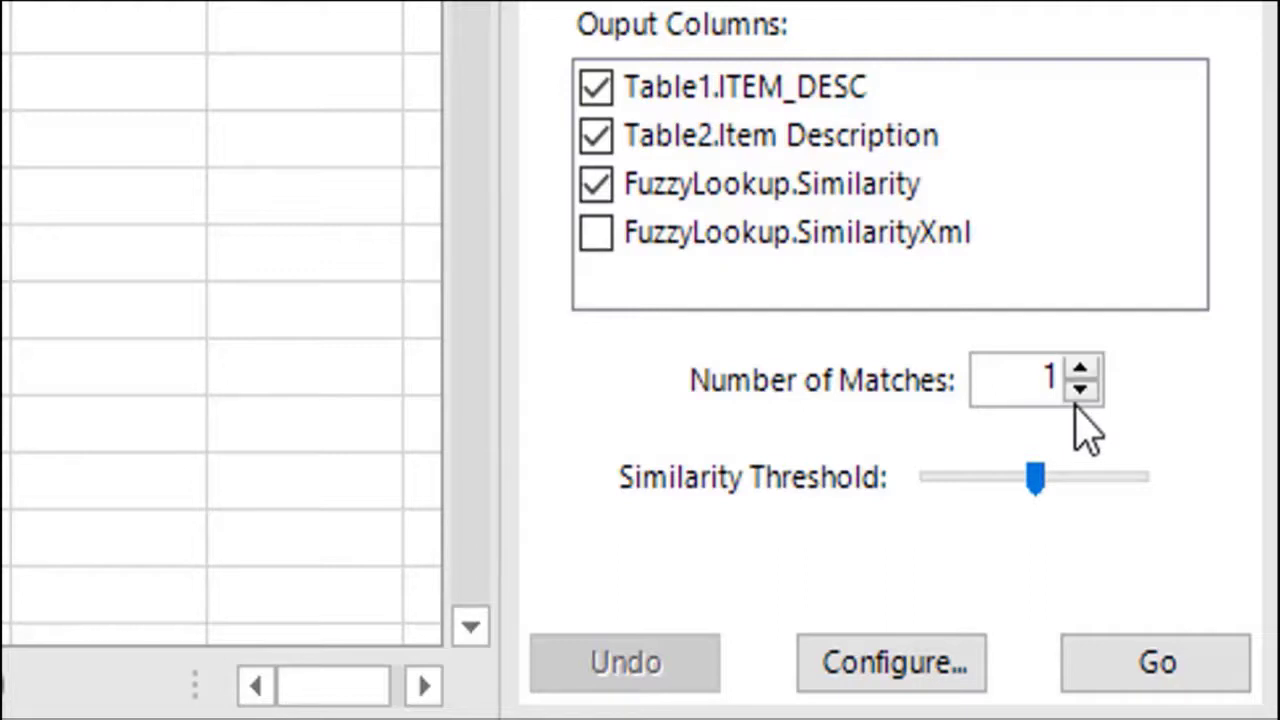
left_click_drag(1030, 480, 1114, 491)
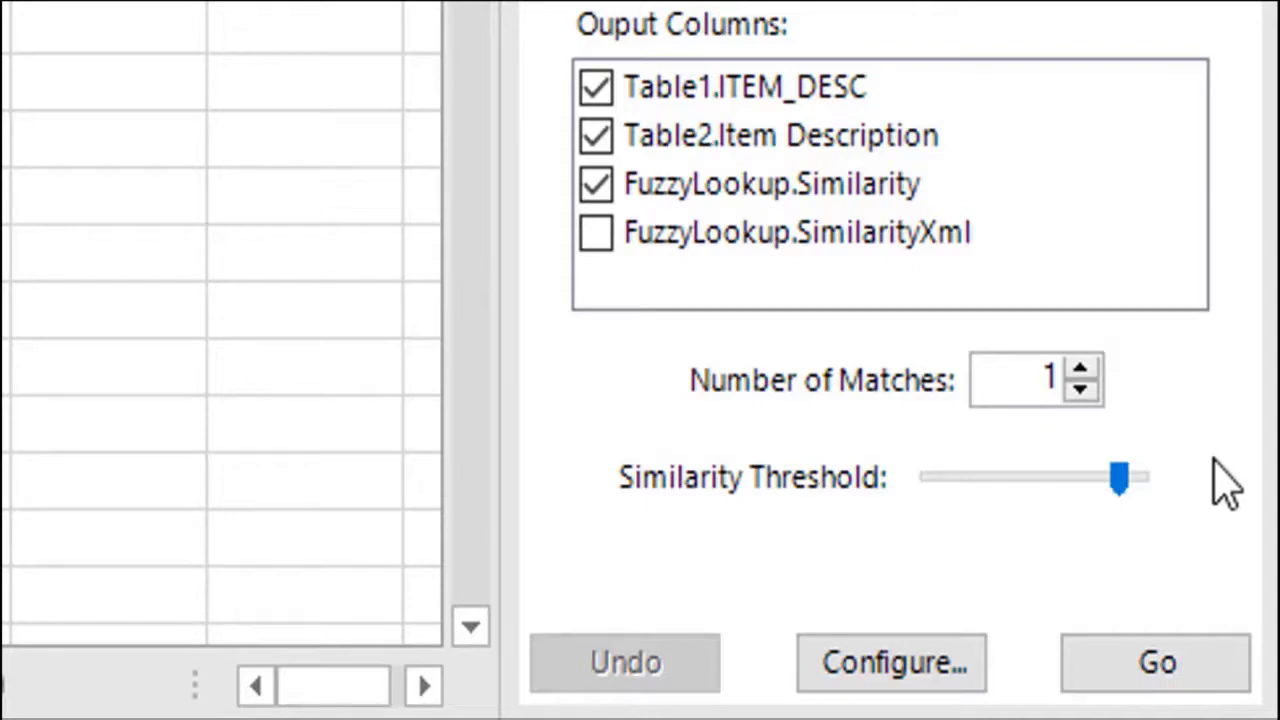
left_click(1194, 658)
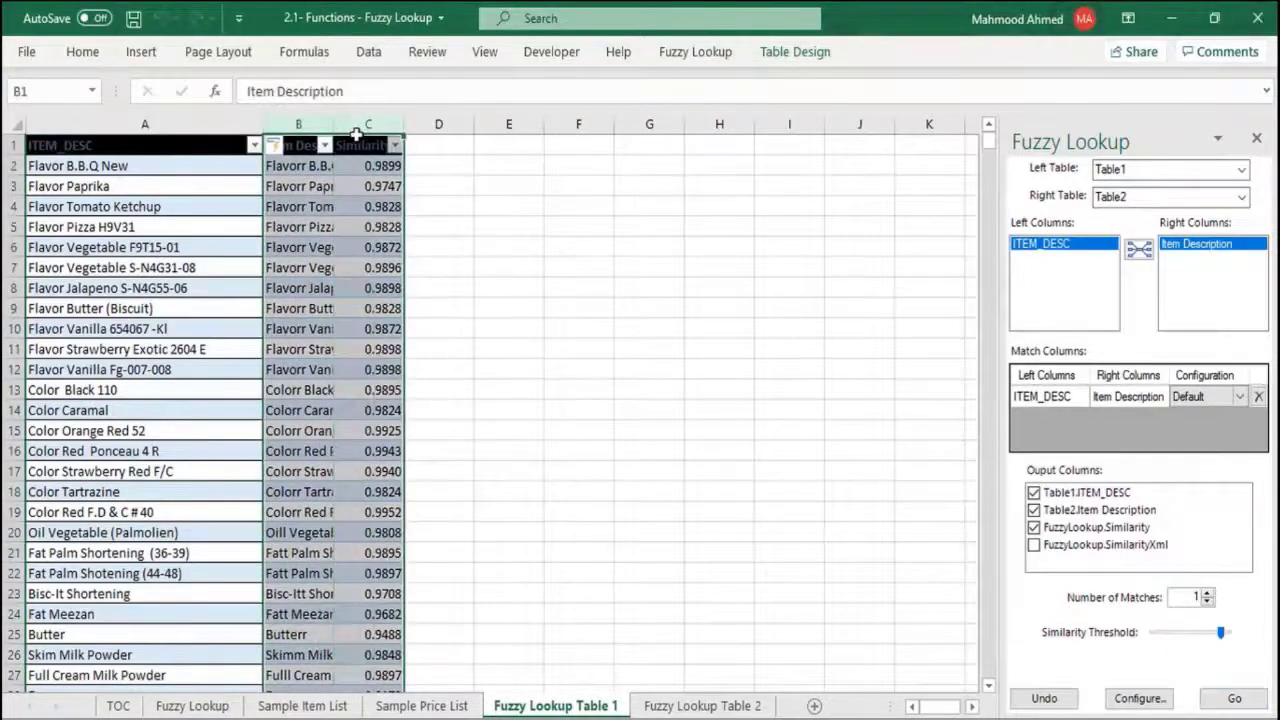
Autofit the widths of the Item Description and Similarity columns in the fuzzy lookup results
key("alt+h")
key("o")
key("i")
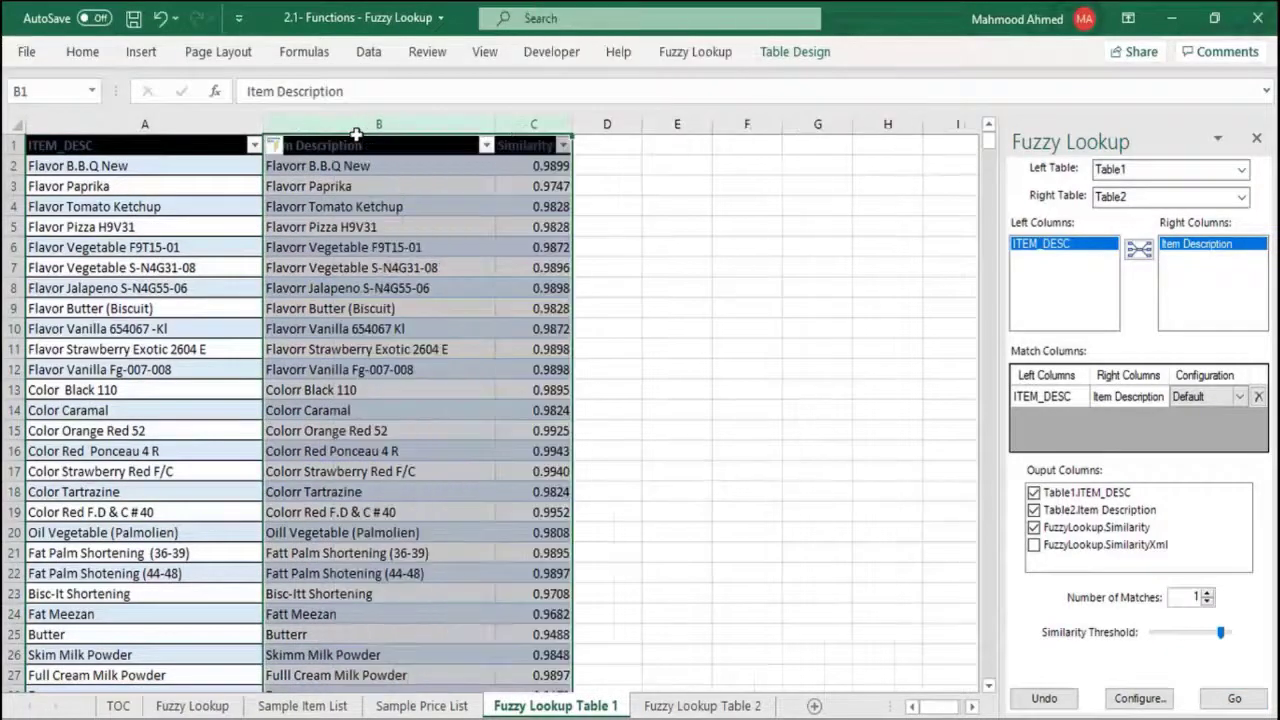
left_click(670, 223)
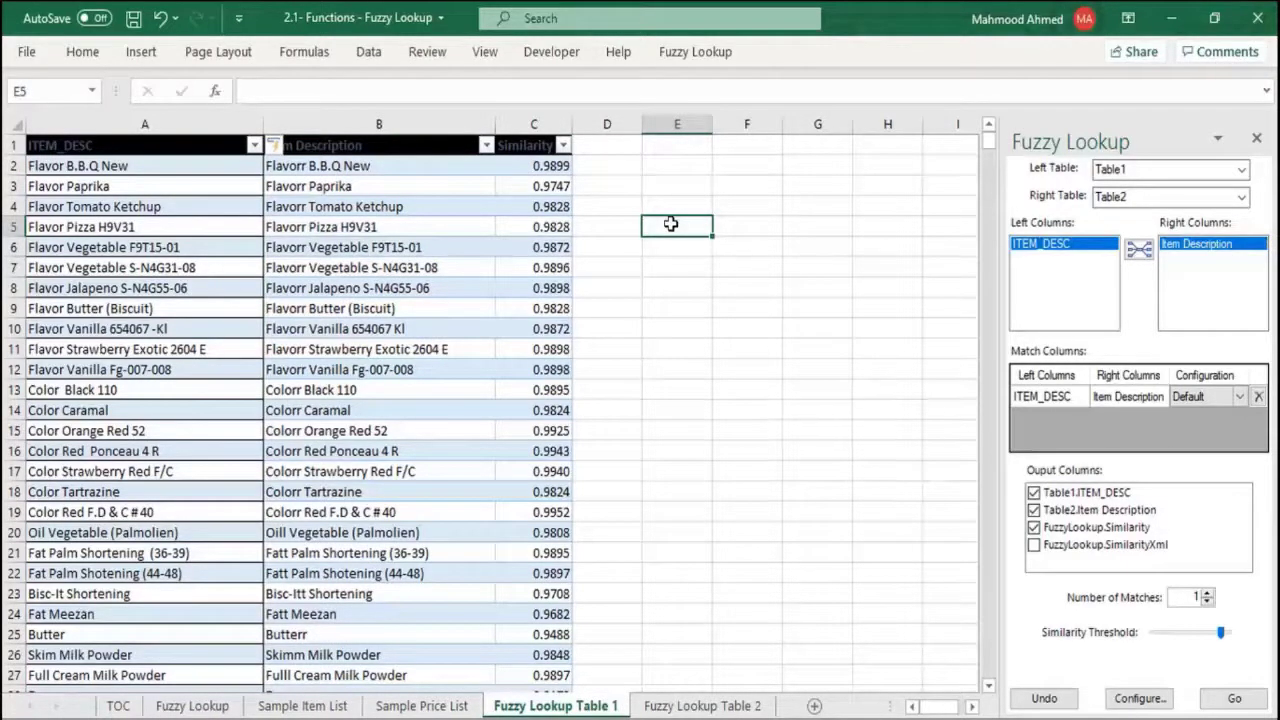
Copy the ITEM_DESC header's formatting to cell C1 on the Sample Item List sheet
left_click(283, 708)
key("ctrl+c")
left_click(405, 146)
key("ctrl+v")
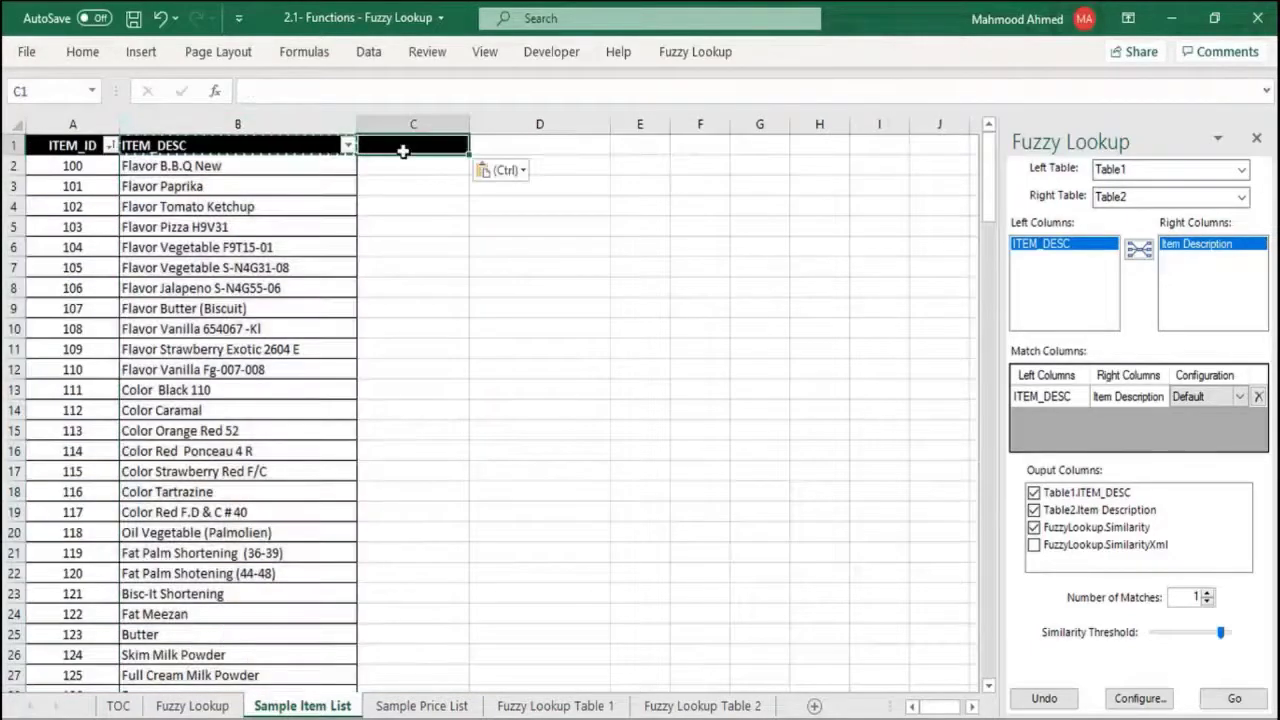
Enter =VLOOKUP(B2,Table1[[#All],[ITEM_DESC]:[Item Description]],2,0) in cell C2 of the Sample Item List sheet, referencing the Fuzzy Lookup Table 1 results
key("Down")
type("=VLOOKUP(")
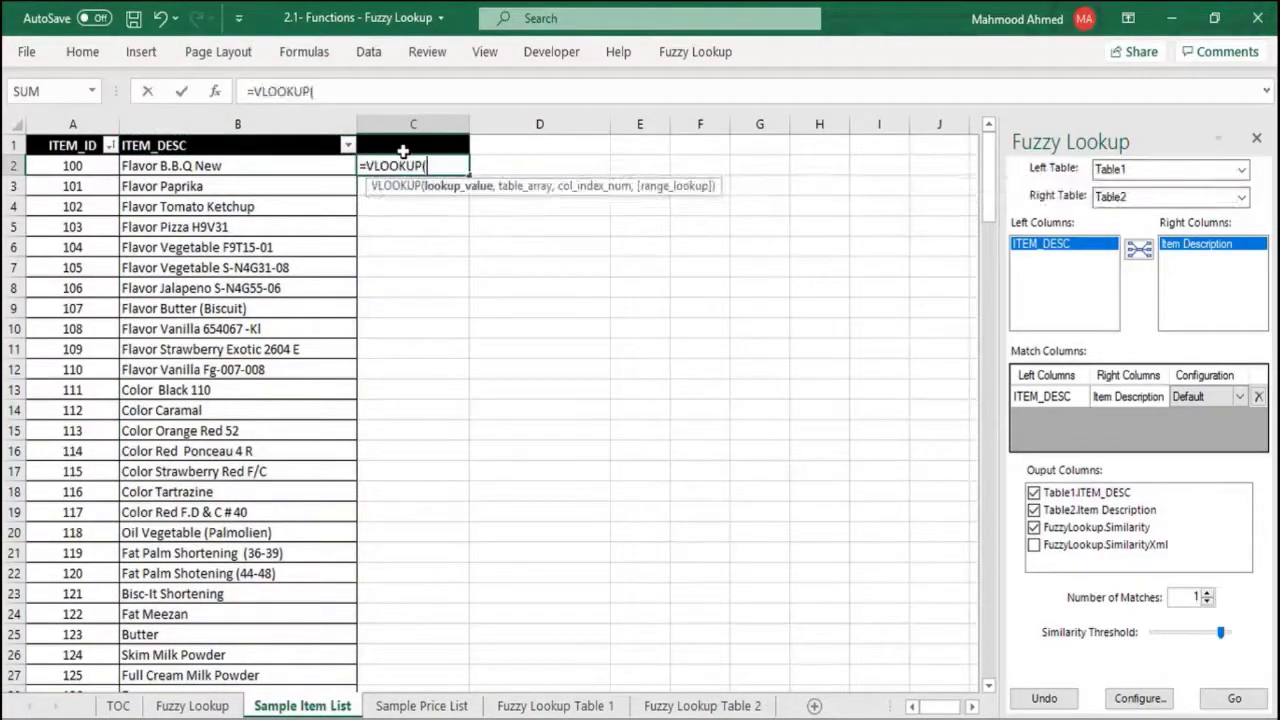
key("Left")
type(",")
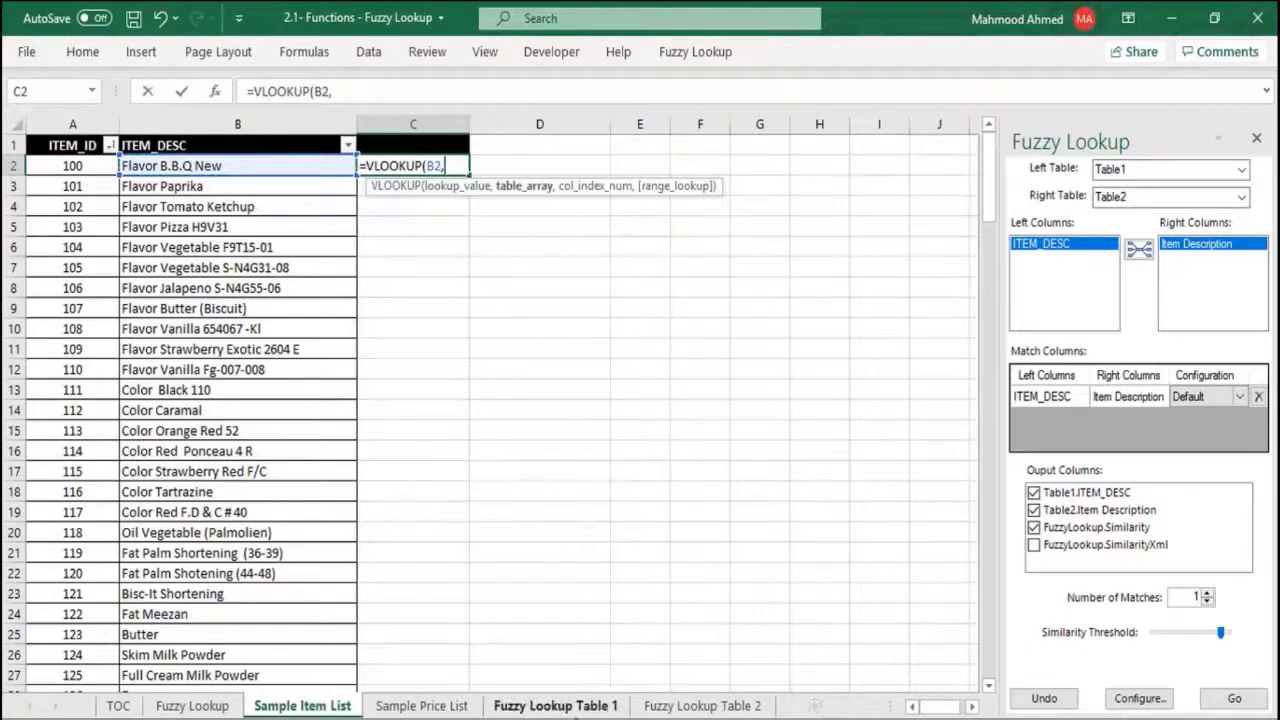
left_click(555, 705)
left_click(140, 145)
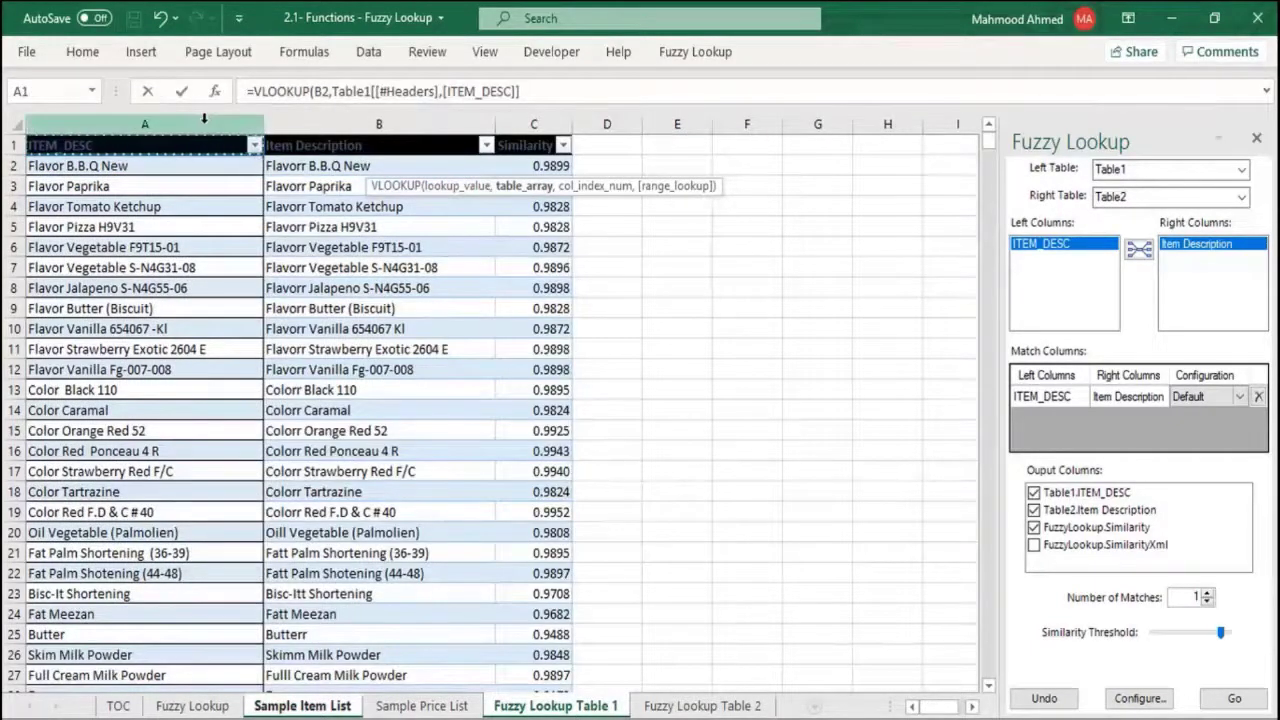
left_click_drag(204, 118, 310, 126)
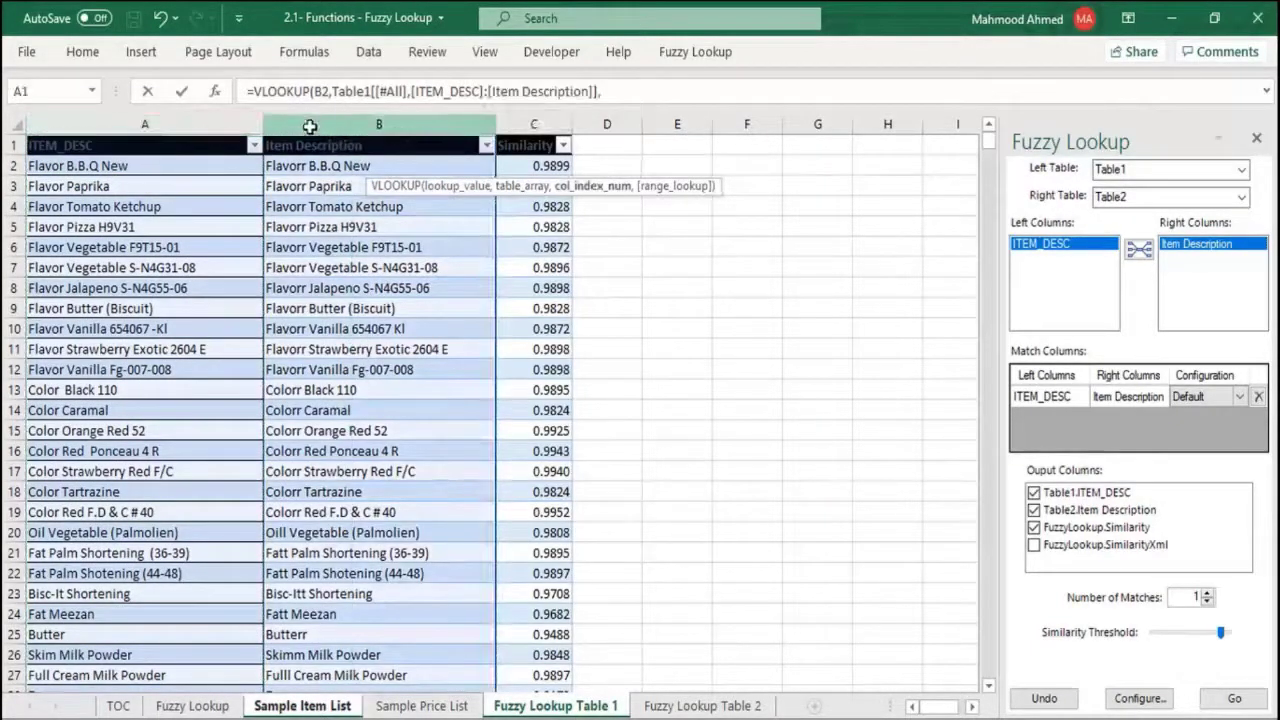
type("2,0)")
key("Return")
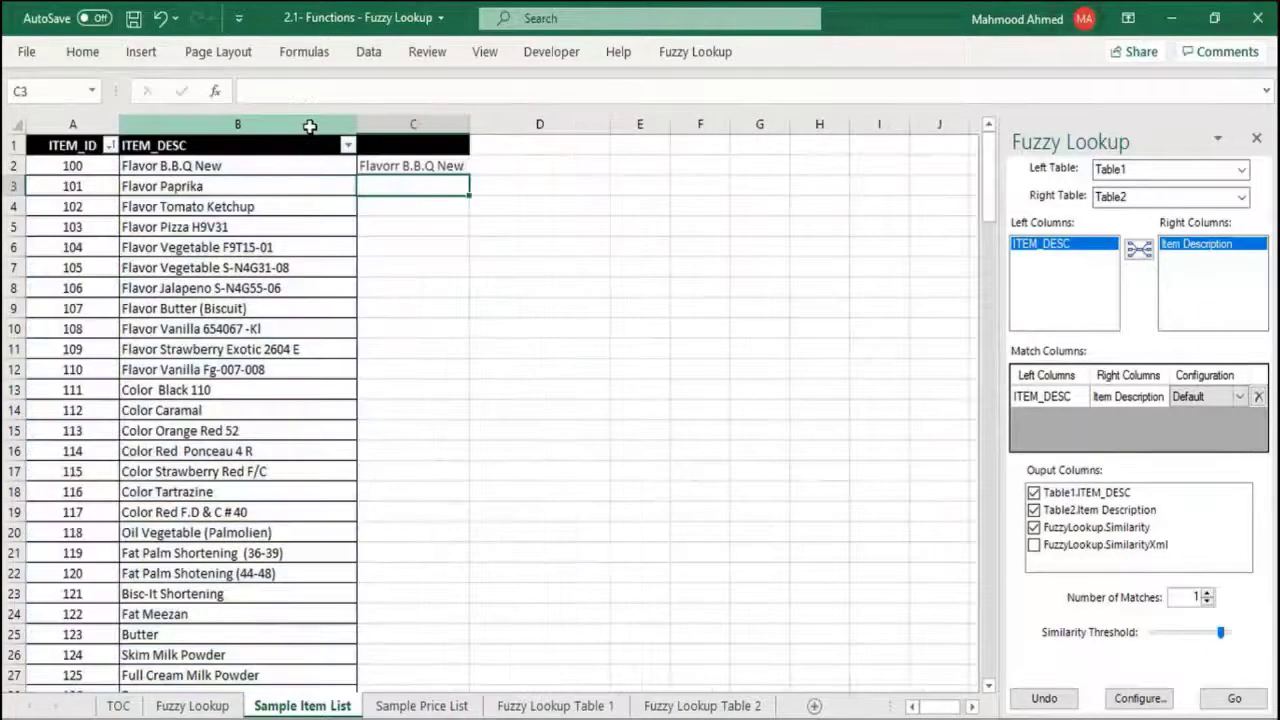
Copy the C2 lookup formula down column C to the last item in row 161, pasting only formulas and number formats
key("Up")
key("ctrl+c")
key("Left")
key("ctrl+Down")
key("Right")
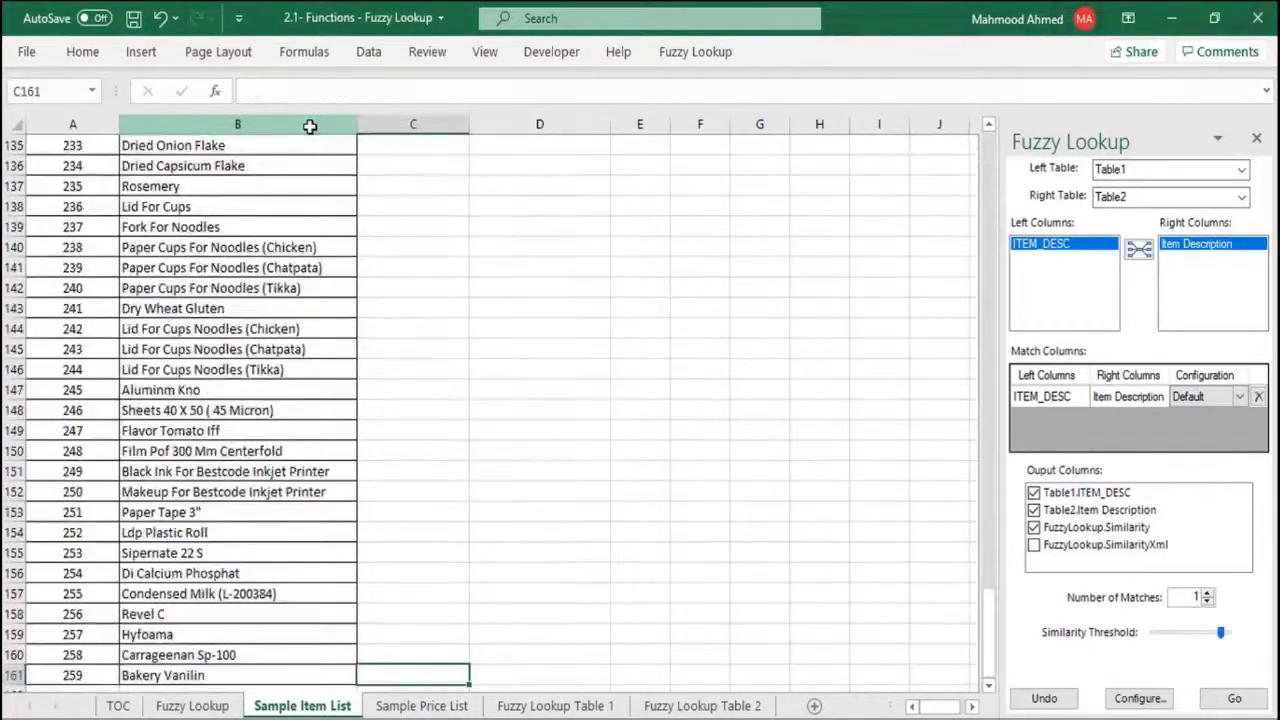
key("ctrl+shift+Up")
key("ctrl+alt+v")
key("r")
key("Return")
key("ctrl")
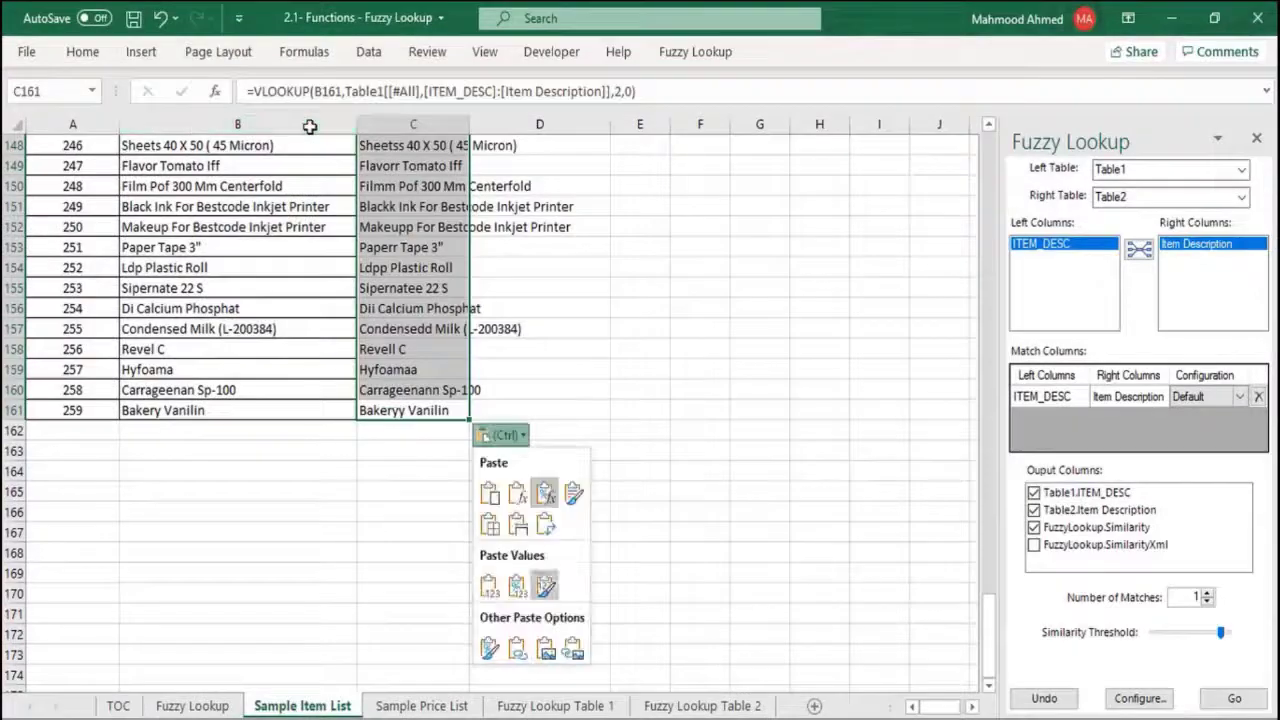
key("Escape")
key("ctrl+Up")
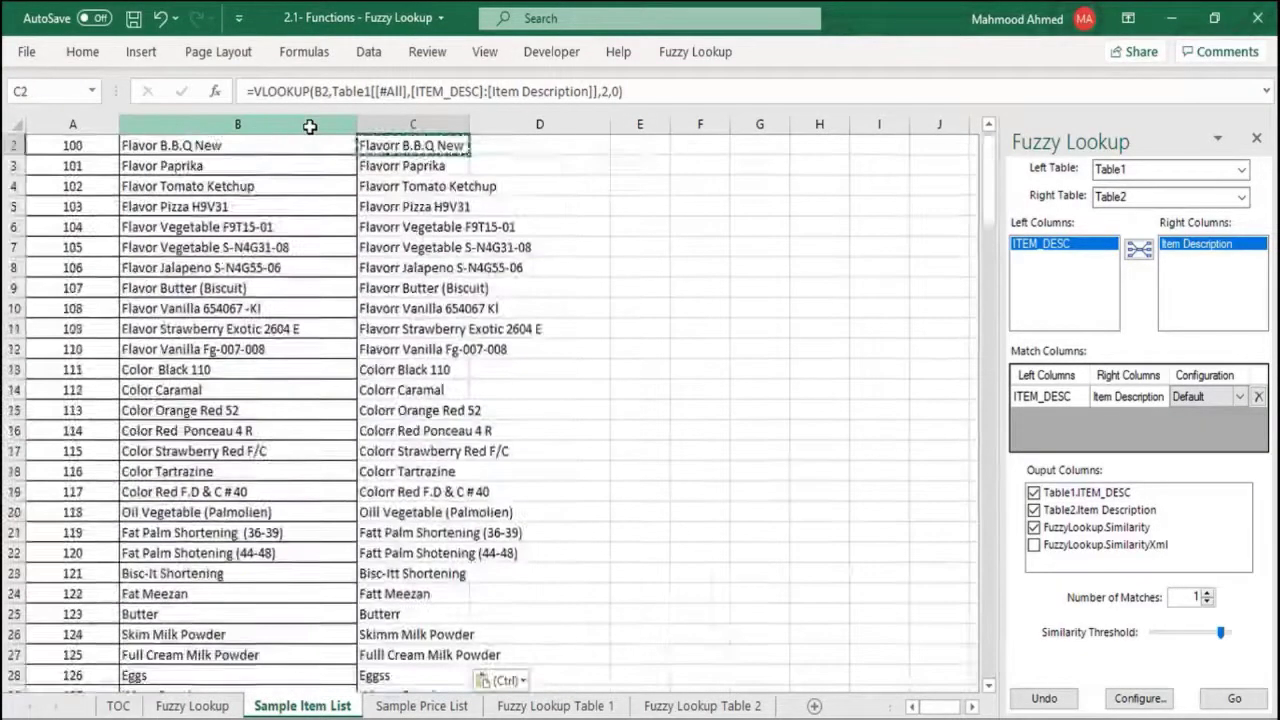
Add the header Price in cell D1 of the Sample Item List sheet
key("Up")
key("Right")
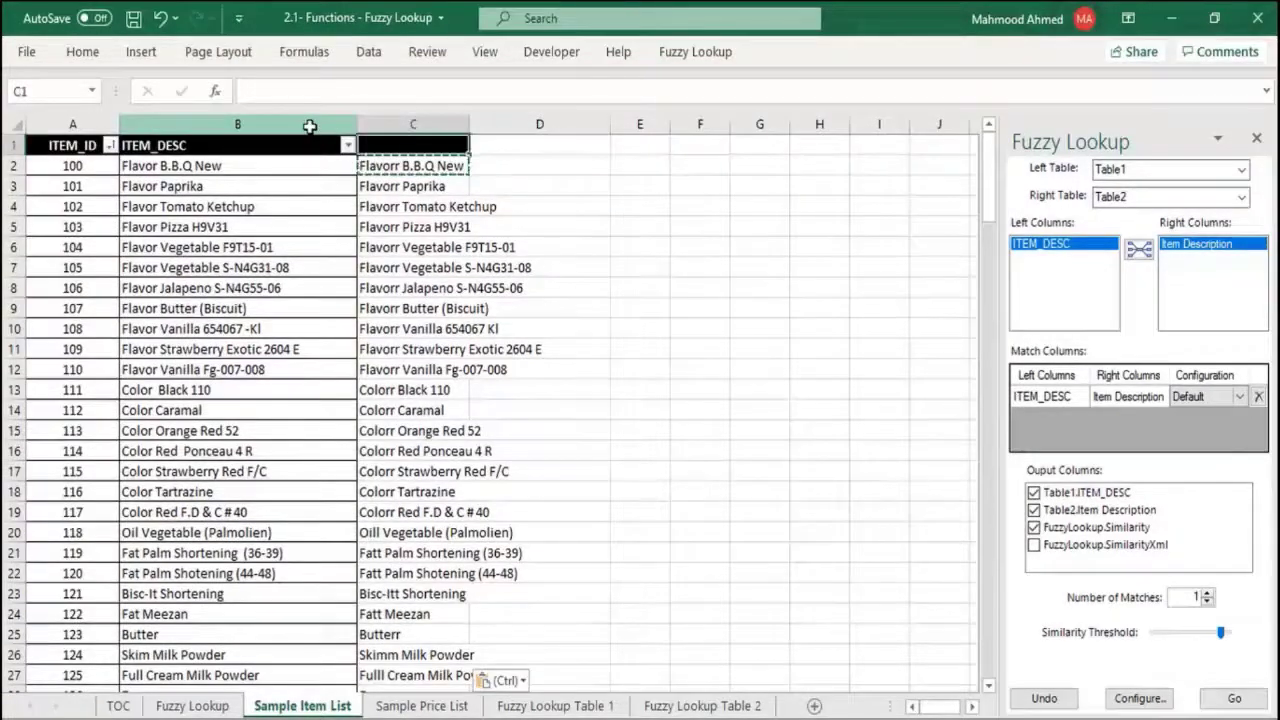
type("Price")
key("Return")
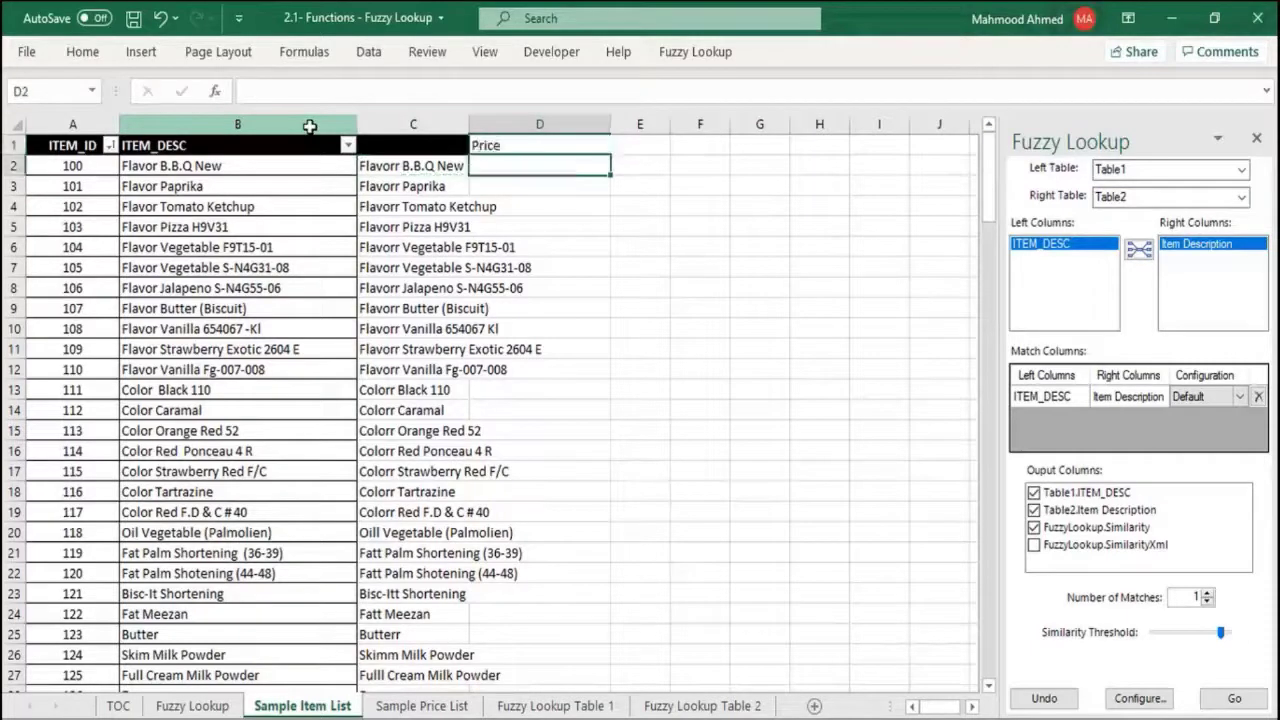
Write the price lookup =VLOOKUP(C2,'Sample Price List'!A:B,2,0) in cell D2 of the Sample Item List sheet
type("=vl")
key("Tab")
key("Left")
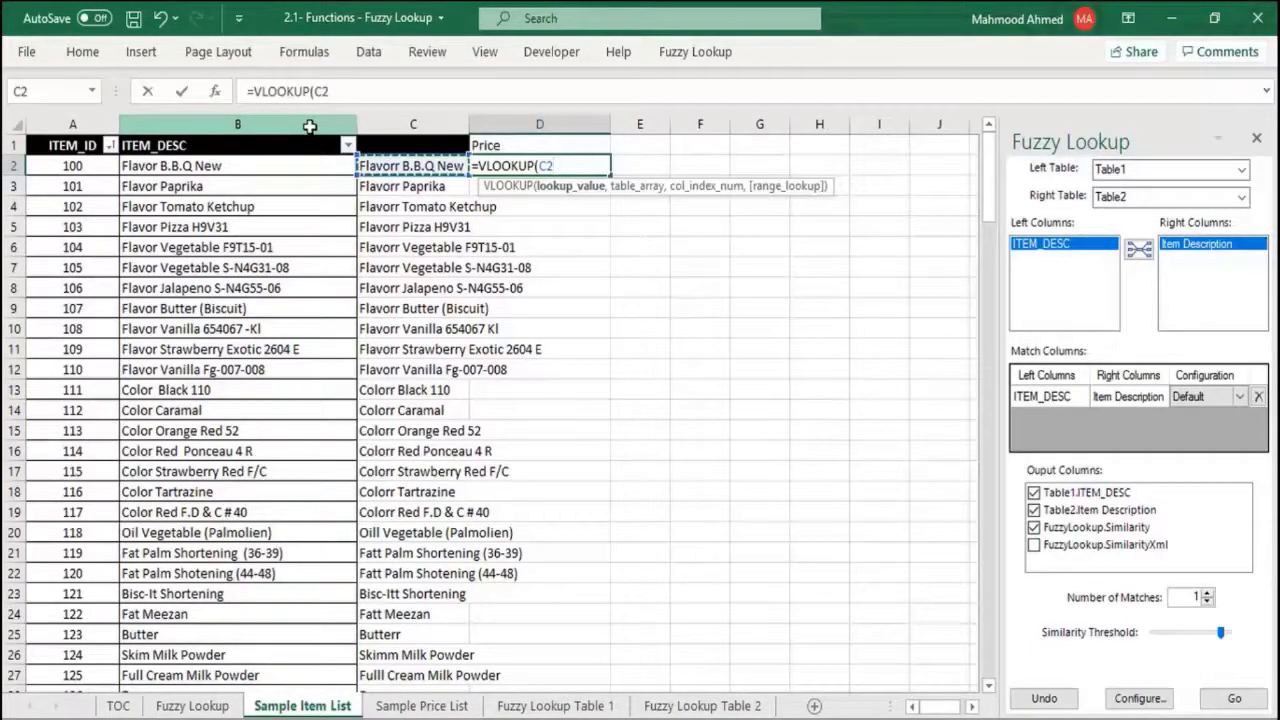
type(",")
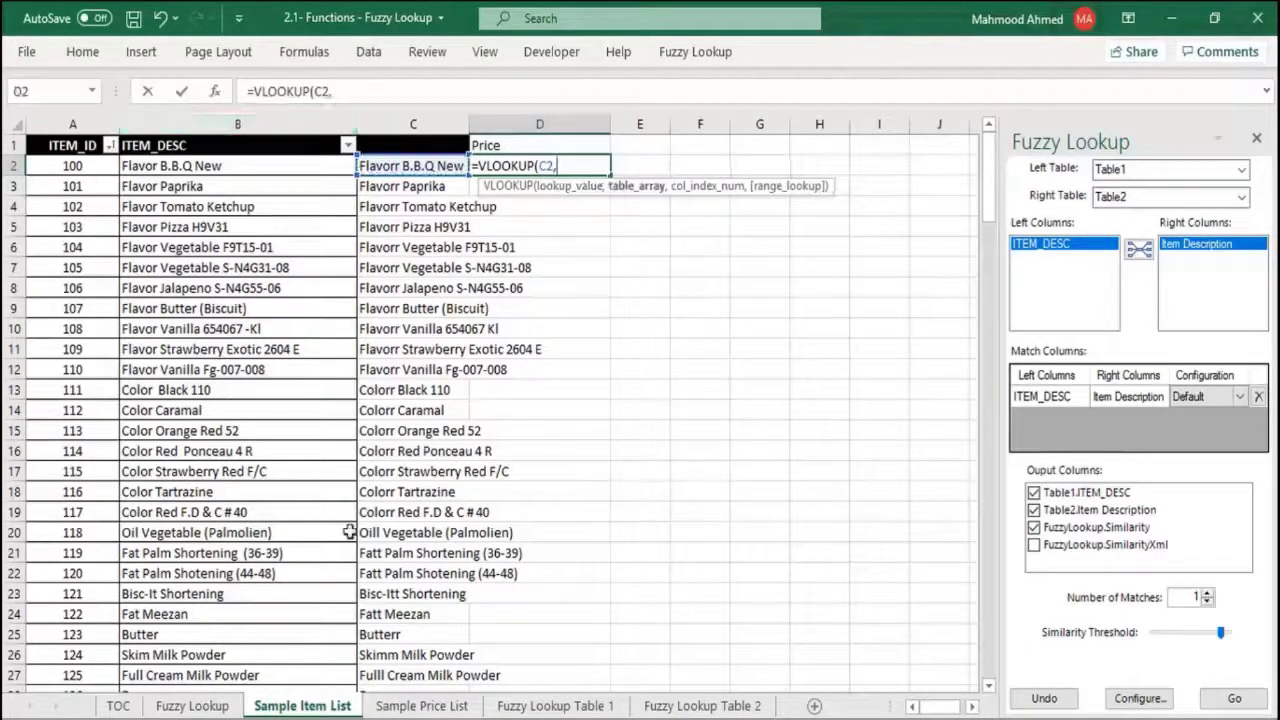
left_click(425, 705)
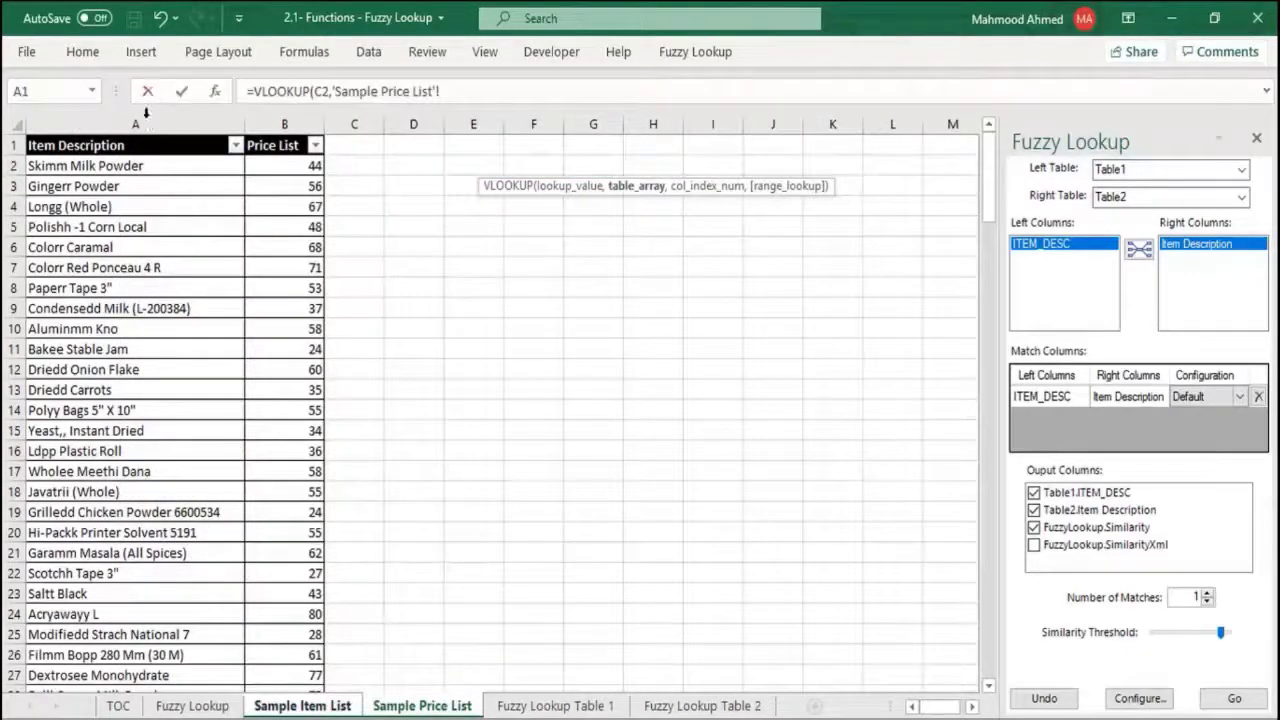
left_click_drag(150, 124, 270, 131)
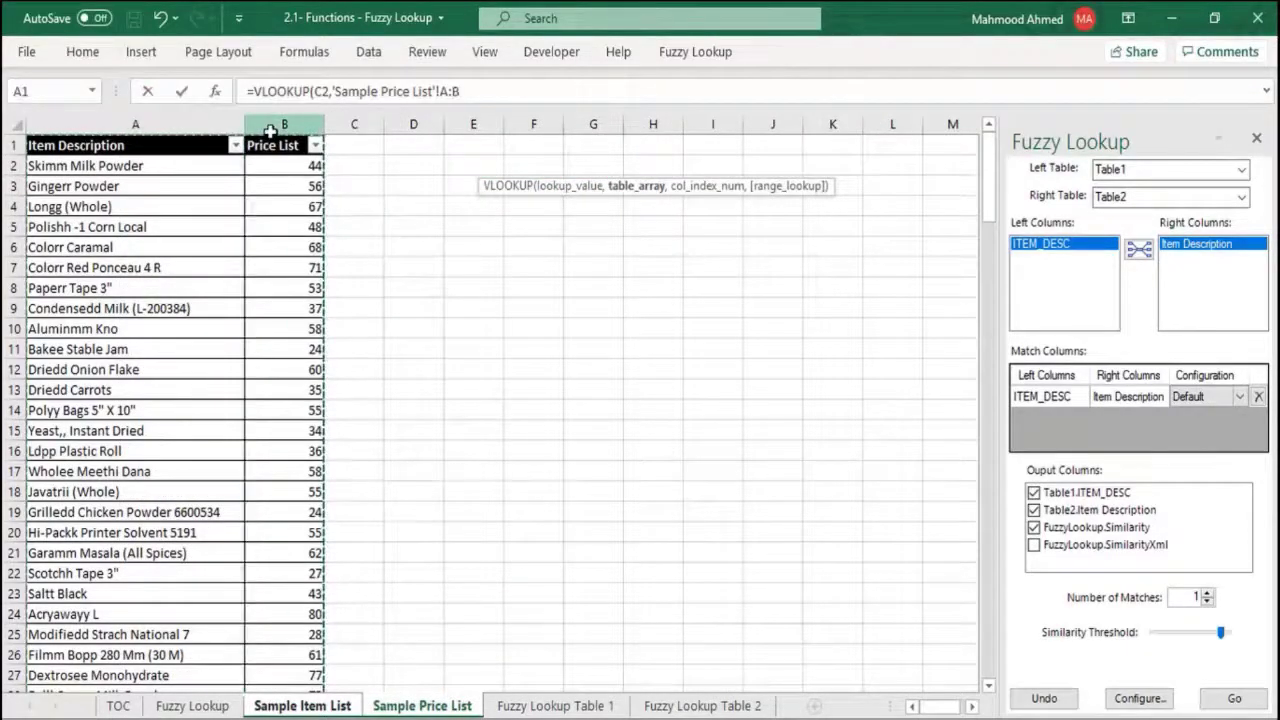
type(",2,0)")
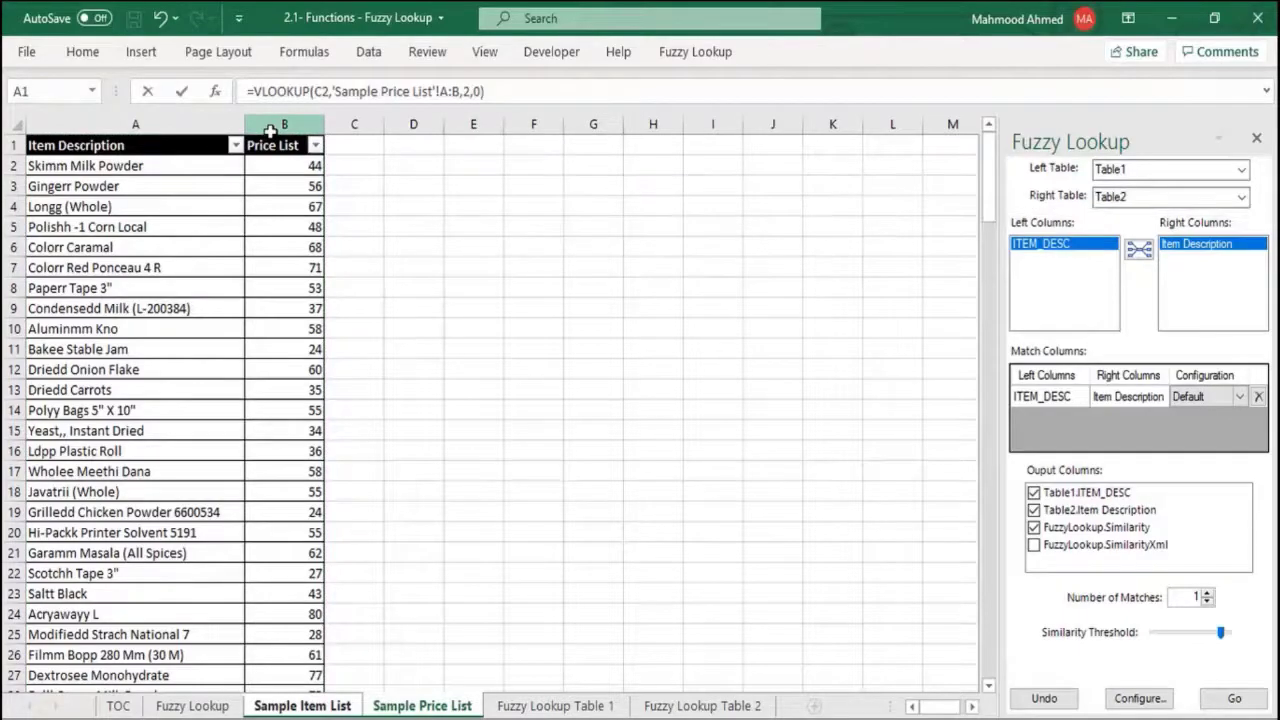